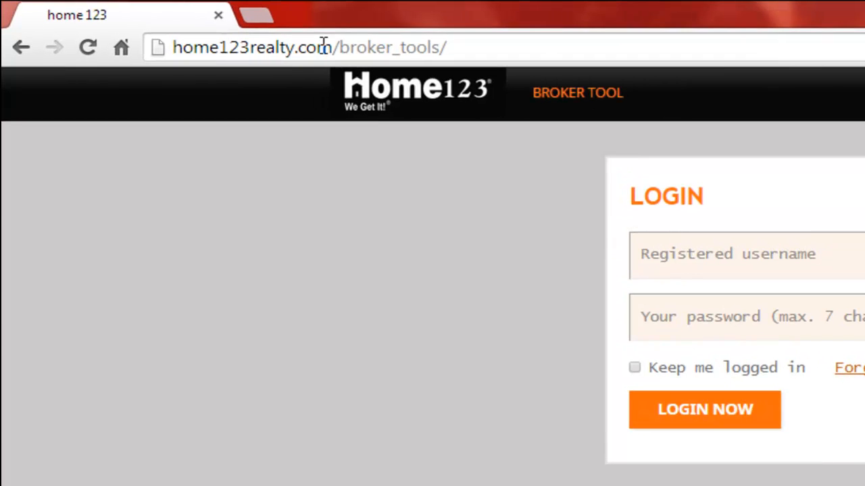
# - Log in to the broker tools site with the registered username and account password
pyautogui.moveTo(338, 46); pyautogui.dragTo(439, 42)
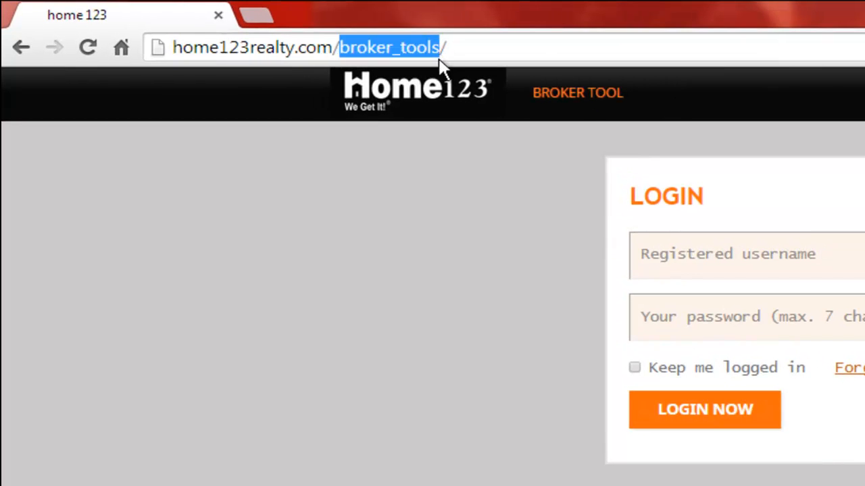
pyautogui.click(540, 156)
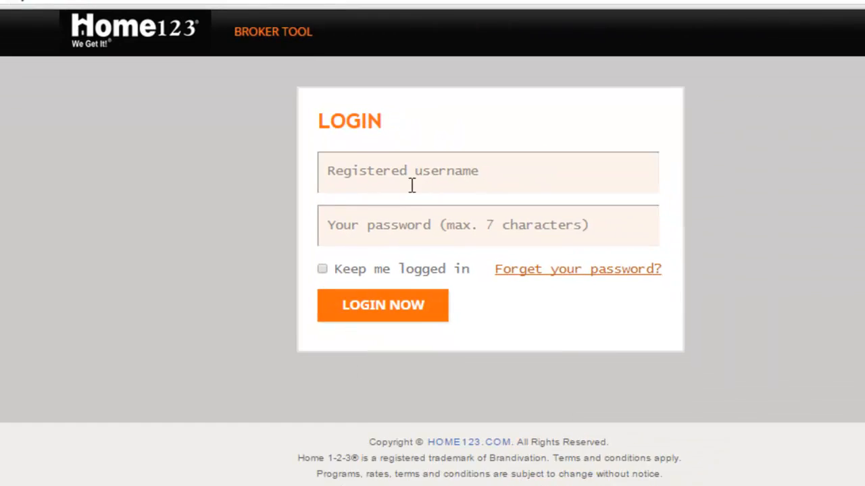
pyautogui.click(733, 251)
pyautogui.click(338, 190)
pyautogui.click(345, 212)
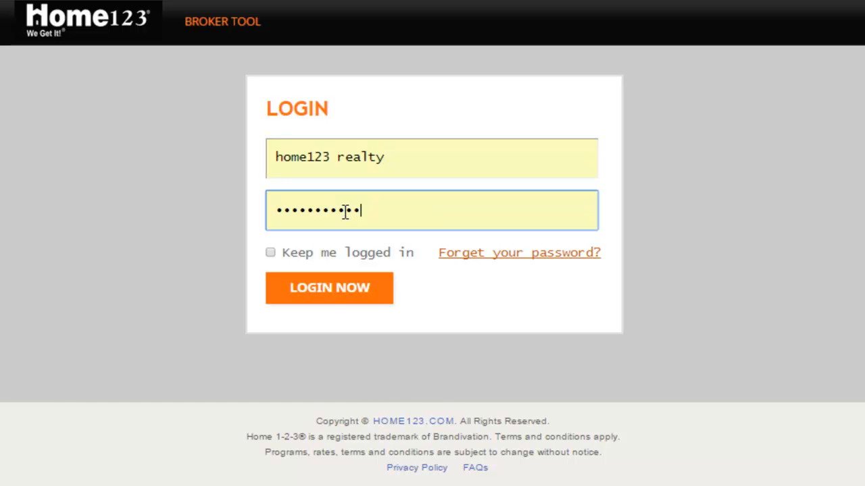
pyautogui.click(324, 291)
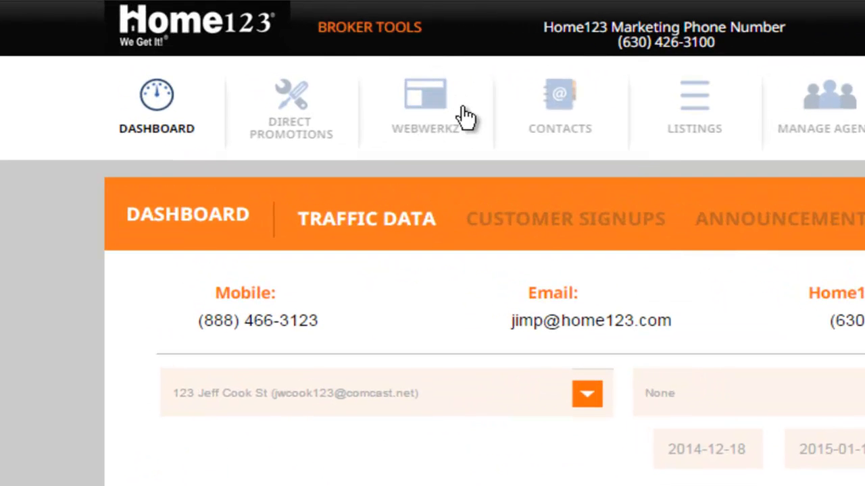
# - Open the WebWerkz home page controls and look through the website example beside them
pyautogui.click(422, 93)
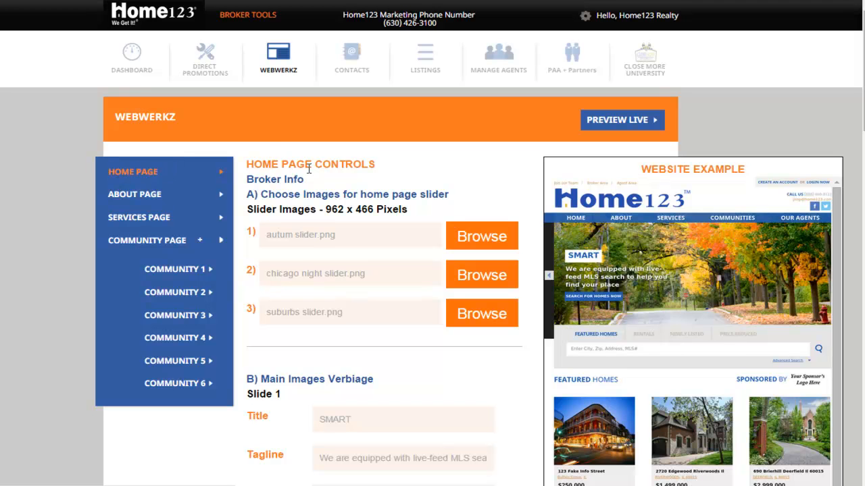
pyautogui.scroll(-3, 684, 80)
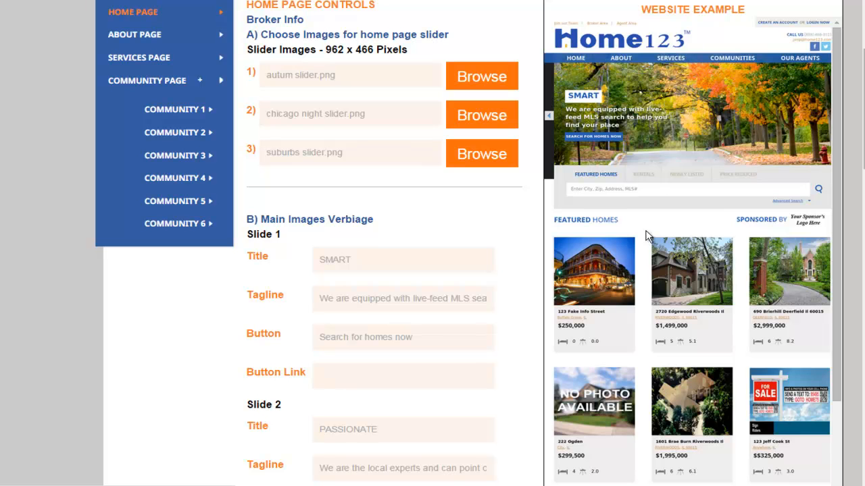
pyautogui.moveTo(834, 119); pyautogui.dragTo(824, 314)
pyautogui.scroll(-1, 824, 315)
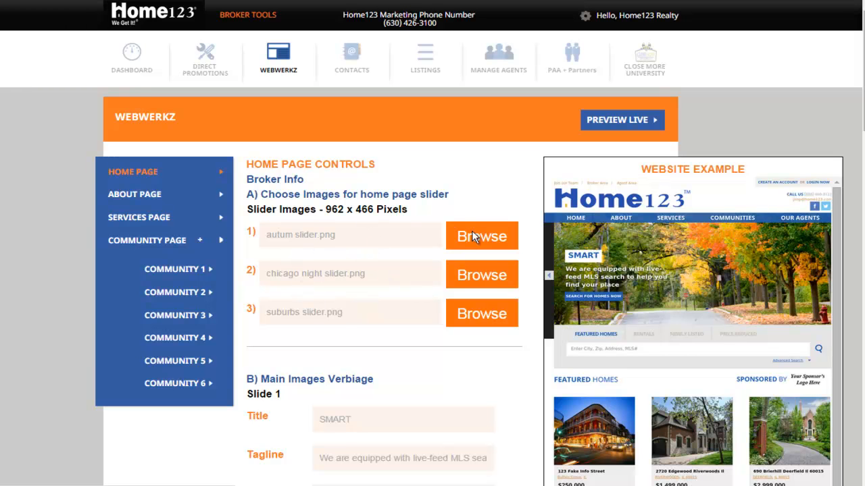
# - Browse the Home123 Logo's & Images folder for the first home page slider image, and cancel without choosing a file
pyautogui.click(489, 236)
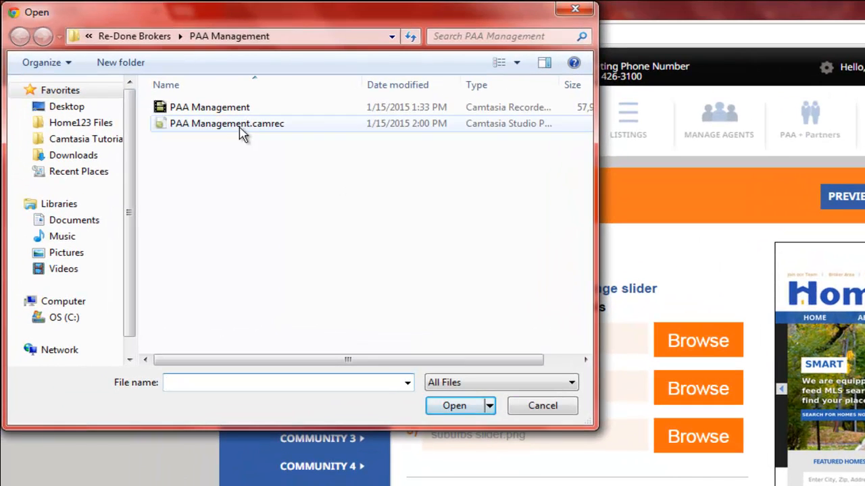
pyautogui.click(81, 124)
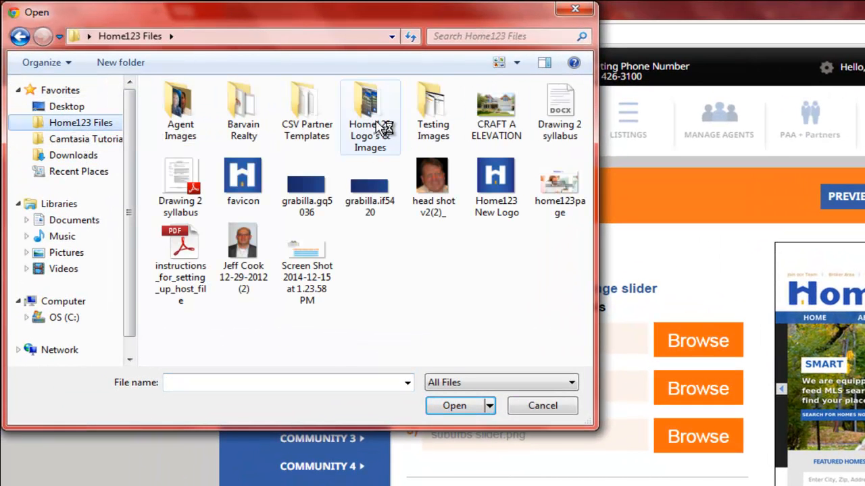
pyautogui.click(379, 131)
pyautogui.doubleClick(370, 130)
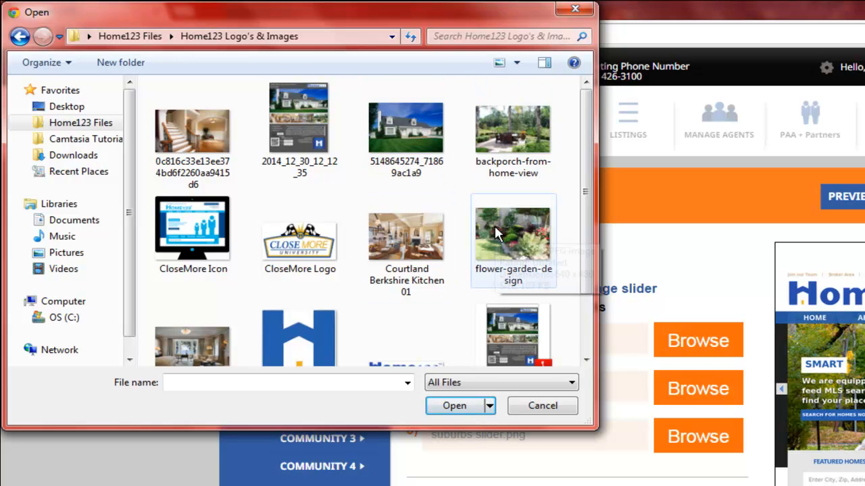
pyautogui.click(551, 408)
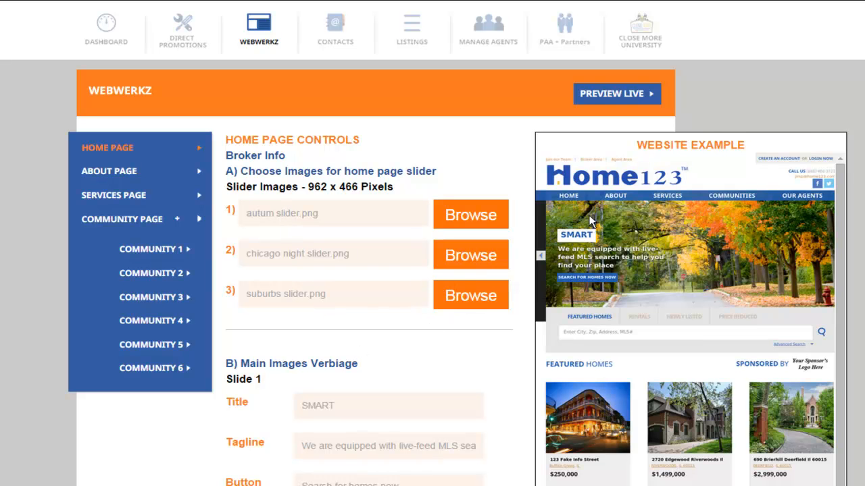
# - Review the Main Images Verbiage fields for Slide 1, Slide 2 and Slide 3
pyautogui.scroll(-3, 432, 243)
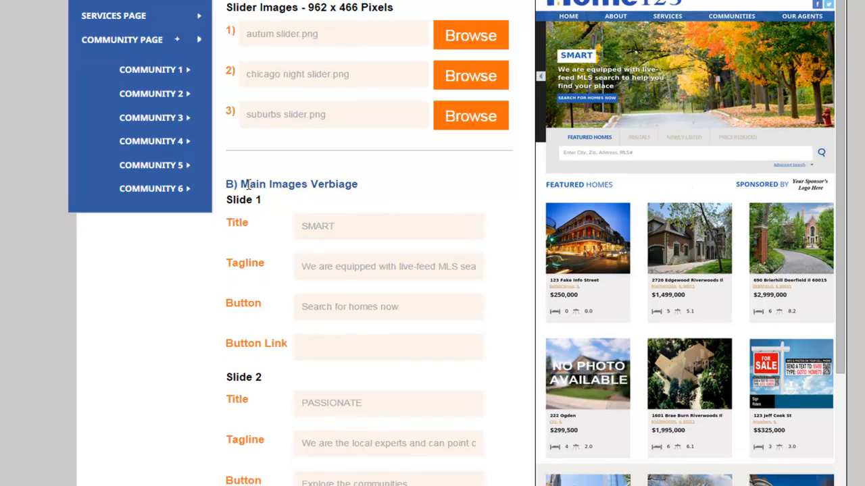
pyautogui.moveTo(223, 226); pyautogui.dragTo(258, 226)
pyautogui.scroll(-3, 177, 100)
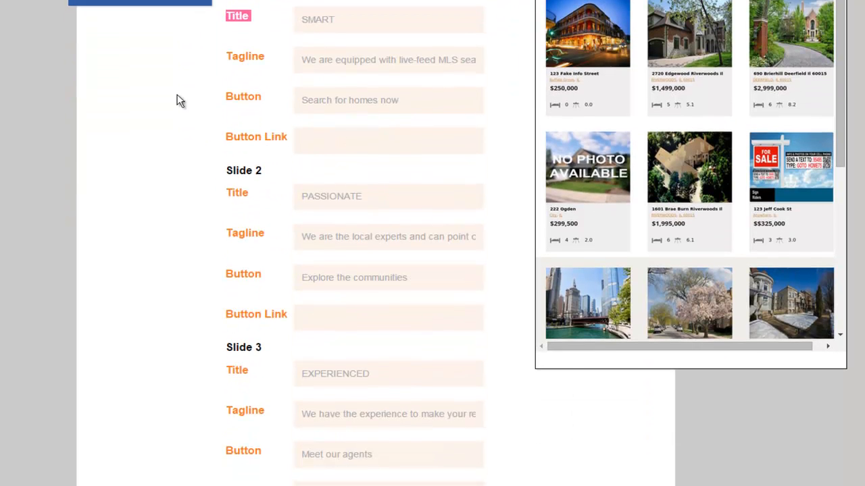
pyautogui.moveTo(235, 170); pyautogui.dragTo(274, 172)
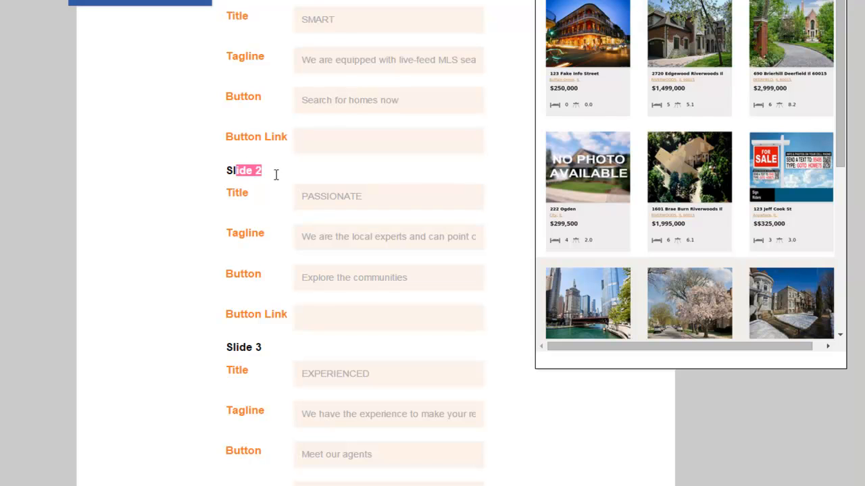
pyautogui.moveTo(227, 350); pyautogui.dragTo(267, 358)
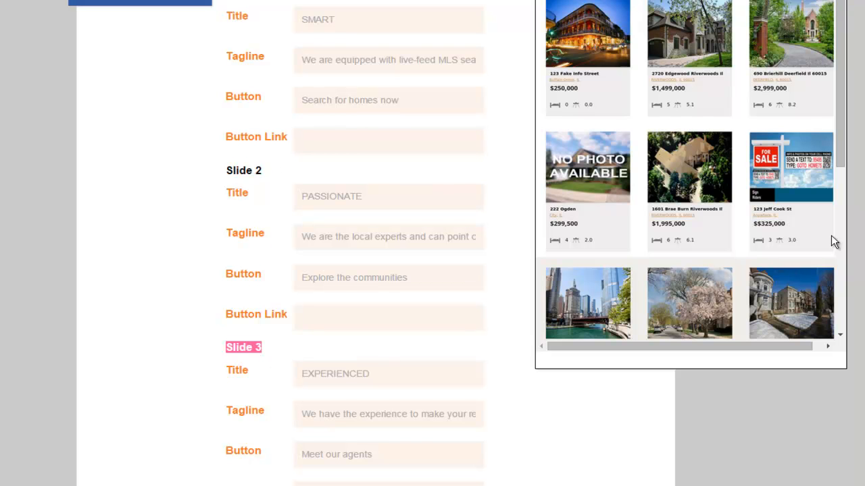
pyautogui.scroll(5, 432, 243)
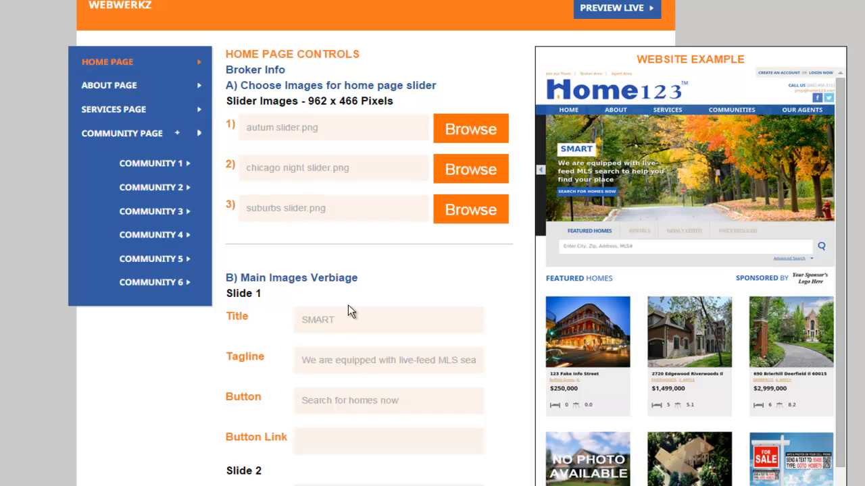
# - Compare Slide 1's title, tagline and button text with the slider in the website example
pyautogui.moveTo(298, 323); pyautogui.dragTo(343, 318)
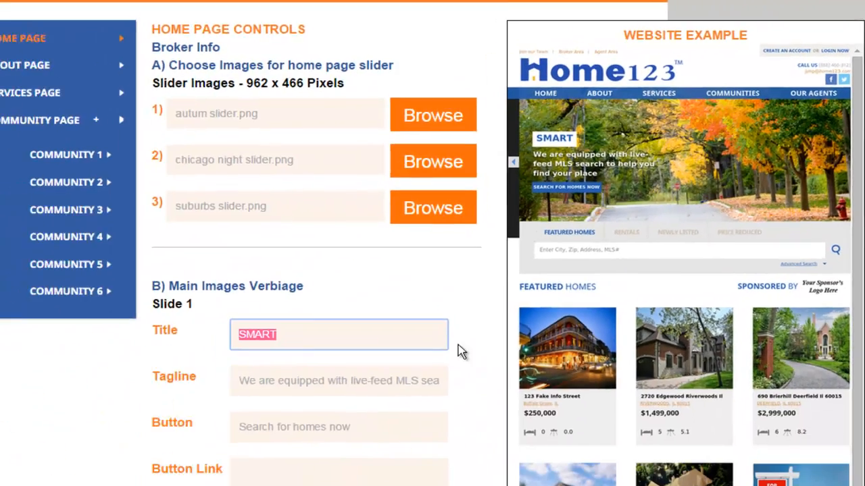
pyautogui.moveTo(186, 373); pyautogui.dragTo(448, 371)
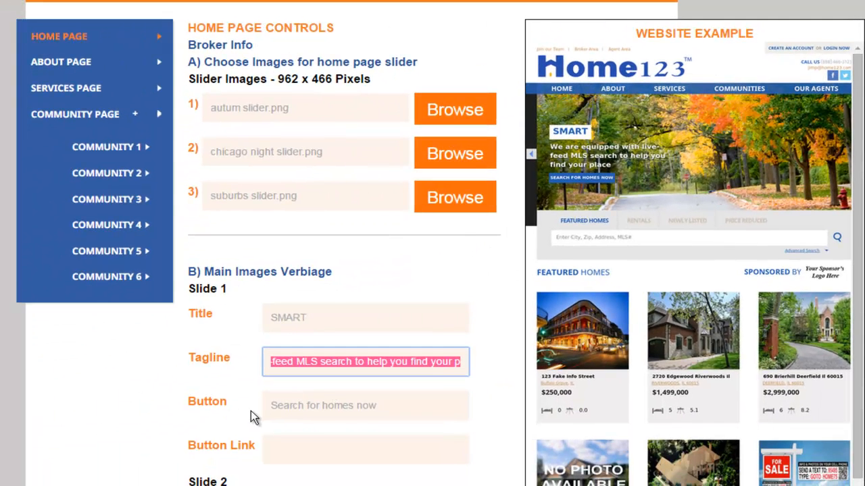
pyautogui.click(305, 407)
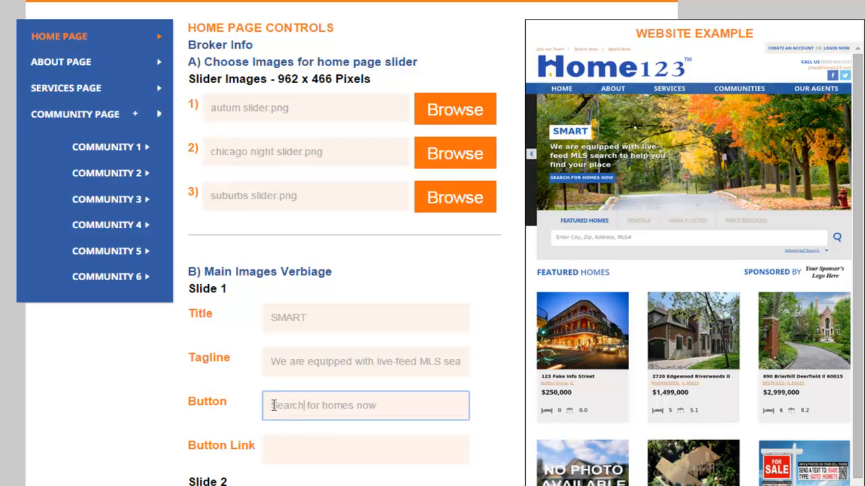
pyautogui.moveTo(289, 405); pyautogui.dragTo(383, 405)
pyautogui.click(382, 404)
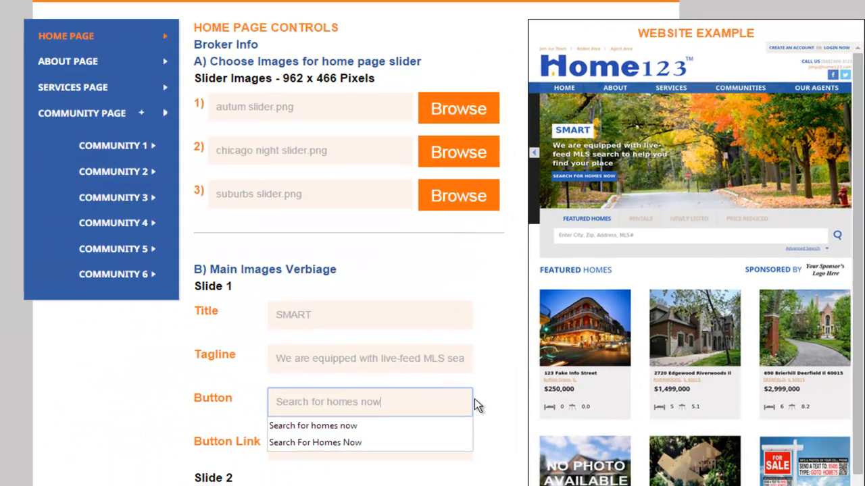
pyautogui.click(478, 392)
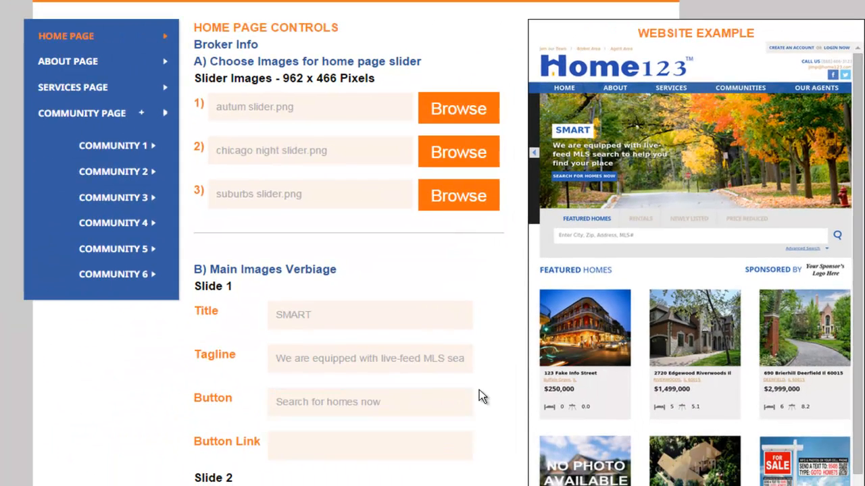
pyautogui.scroll(-1, 478, 390)
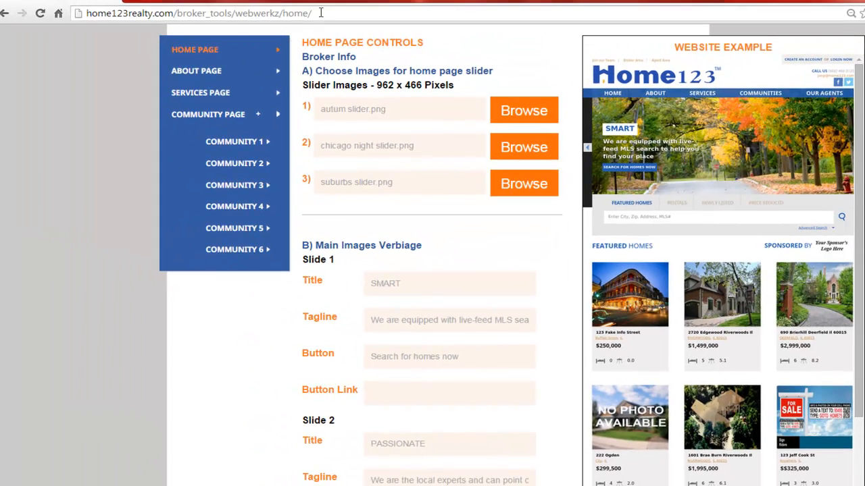
pyautogui.moveTo(321, 13); pyautogui.dragTo(81, 12)
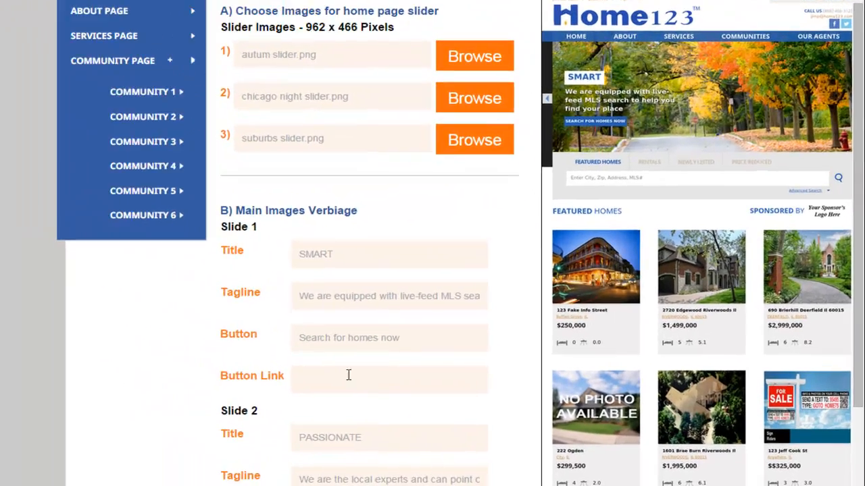
pyautogui.click(414, 389)
pyautogui.hotkey('ctrl', 'v')
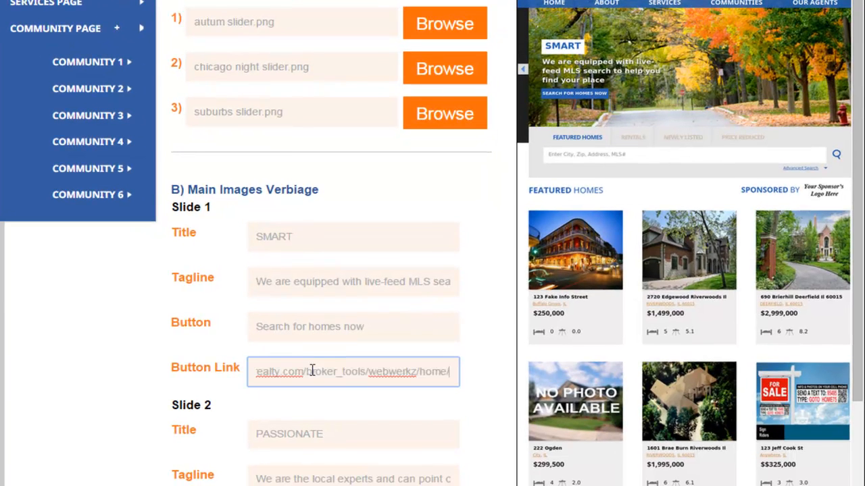
pyautogui.moveTo(363, 373); pyautogui.dragTo(195, 371)
pyautogui.click(118, 385)
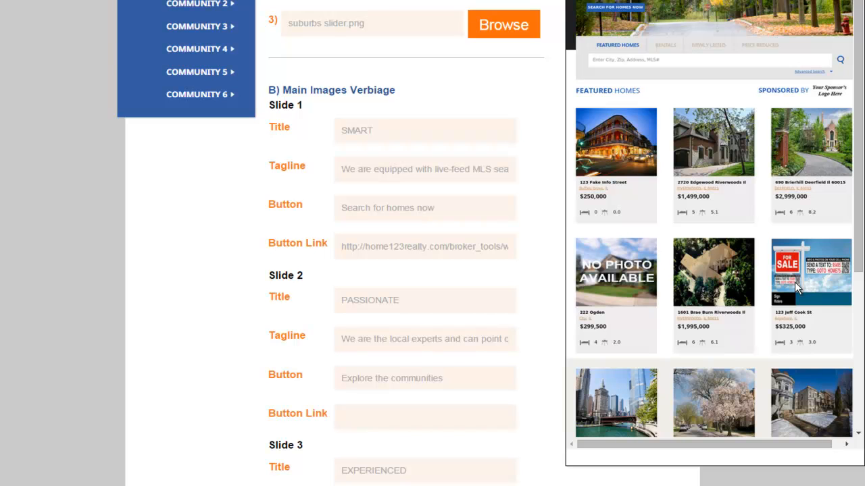
# - Add a third entry to Featured Homes and set its MLS# to 08526767
pyautogui.moveTo(857, 218); pyautogui.dragTo(857, 224)
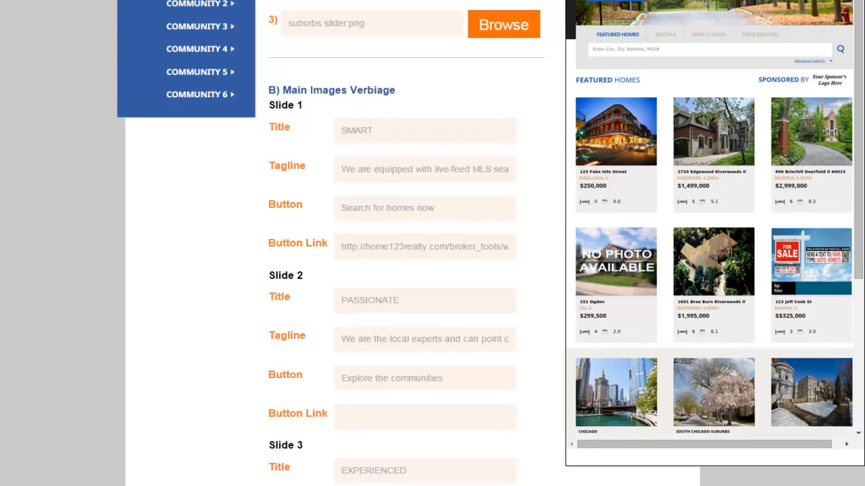
pyautogui.scroll(-8, 432, 243)
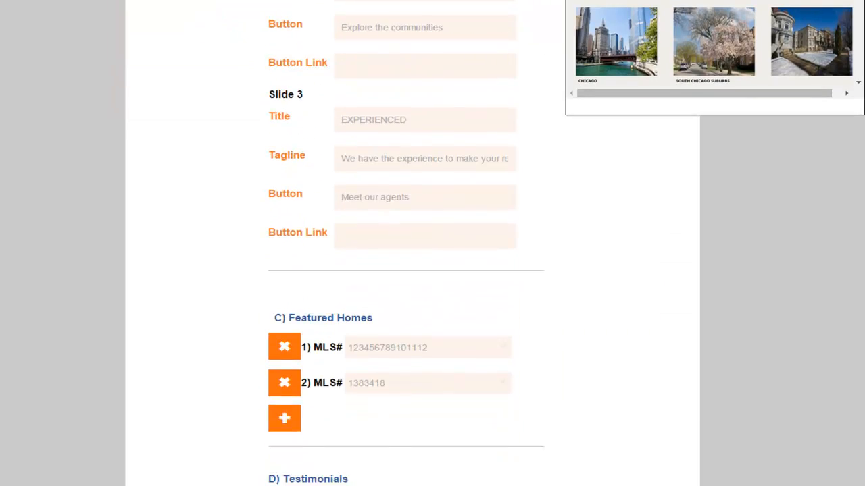
pyautogui.scroll(-2, 406, 243)
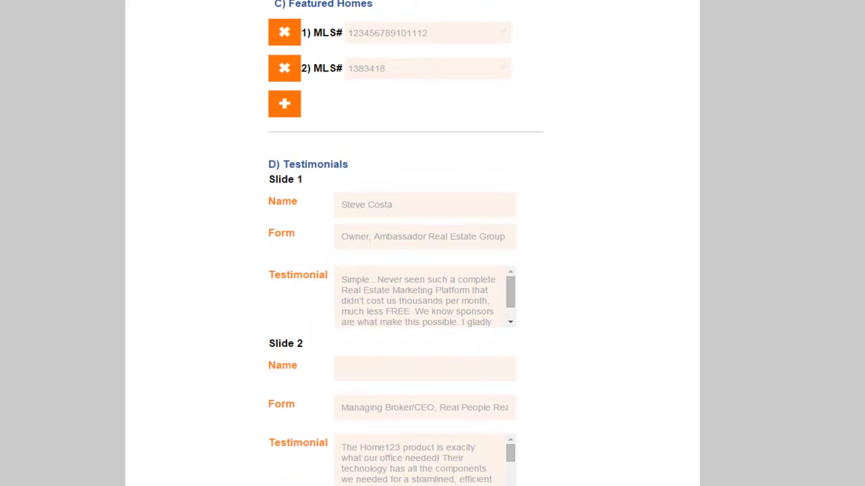
pyautogui.scroll(4, 843, 293)
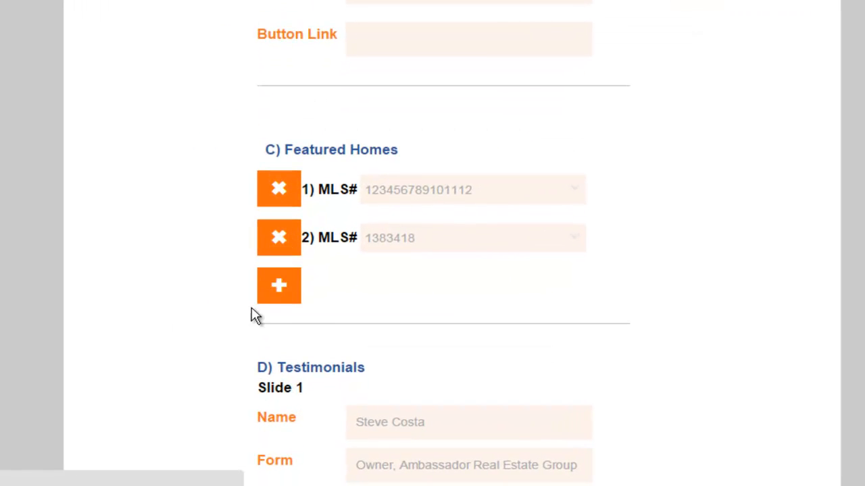
pyautogui.click(279, 287)
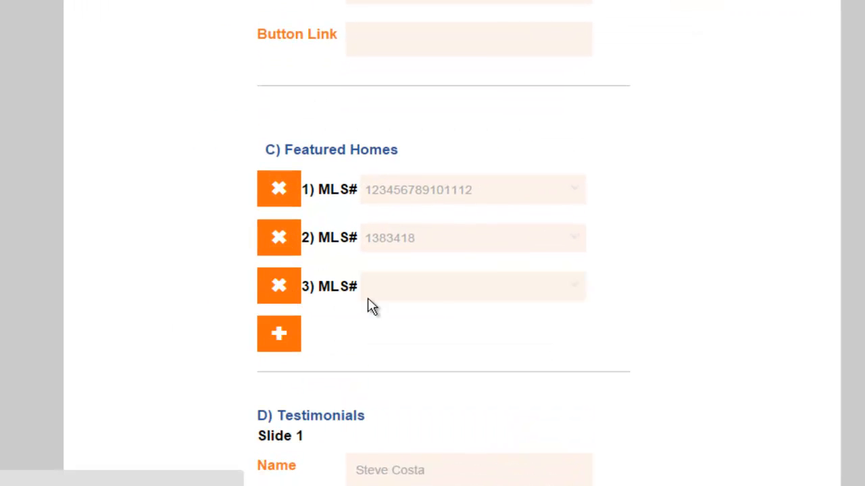
pyautogui.click(573, 289)
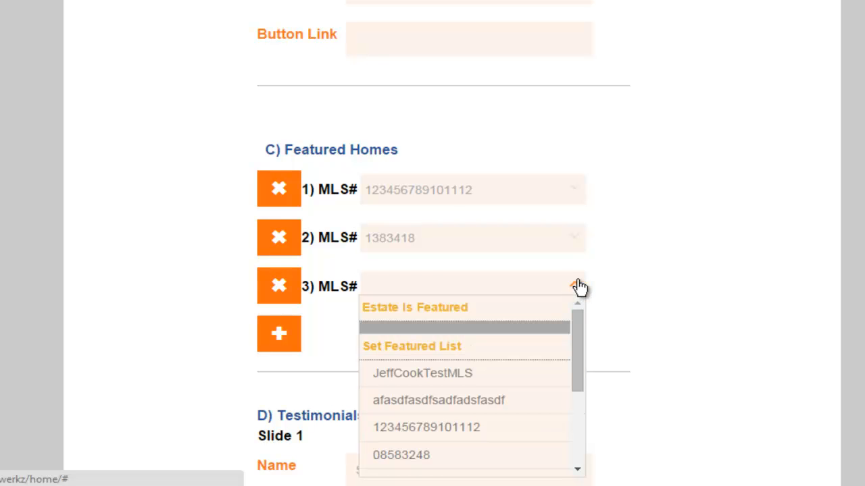
pyautogui.moveTo(577, 333); pyautogui.dragTo(570, 403)
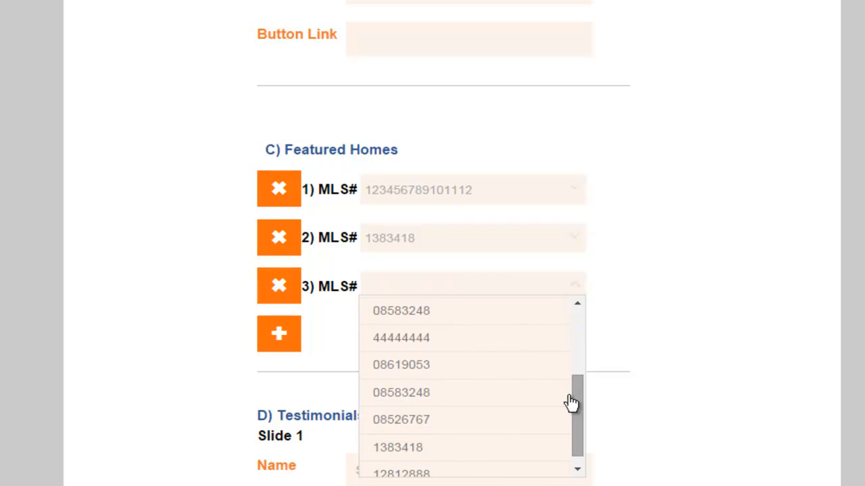
pyautogui.click(503, 414)
# - Add three more blank MLS# entries to Featured Homes, and remove entries 3 through 6
pyautogui.click(272, 334)
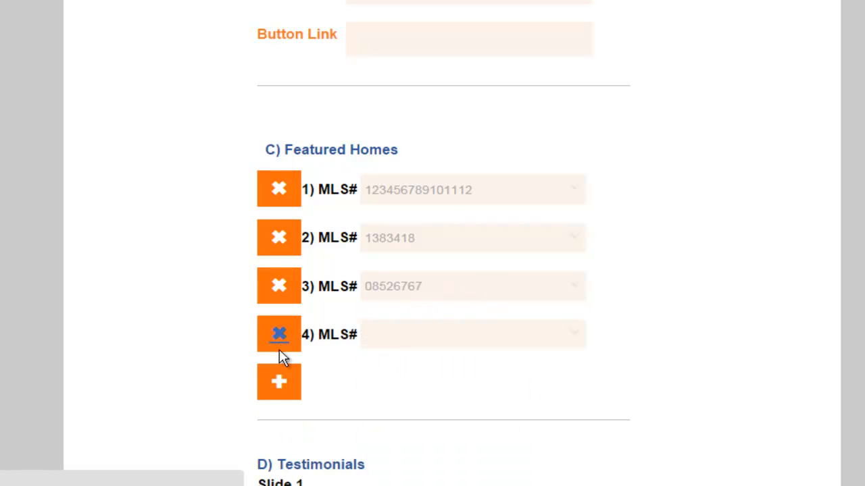
pyautogui.click(279, 384)
pyautogui.click(277, 431)
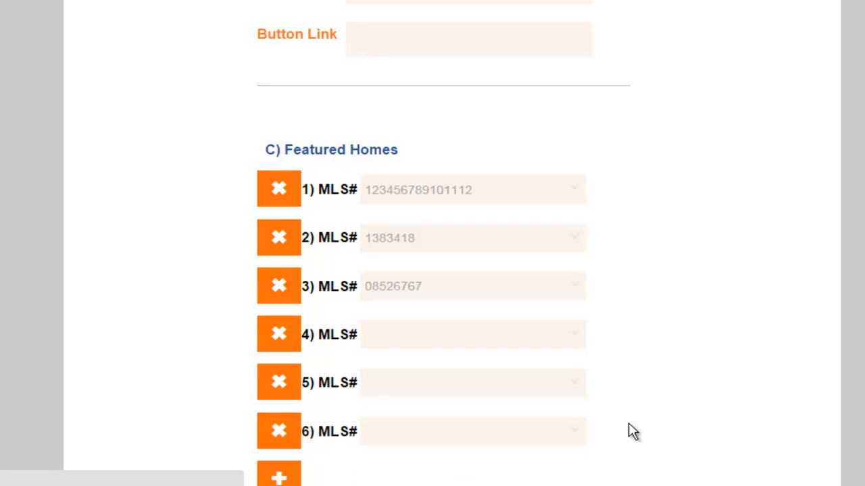
pyautogui.click(275, 286)
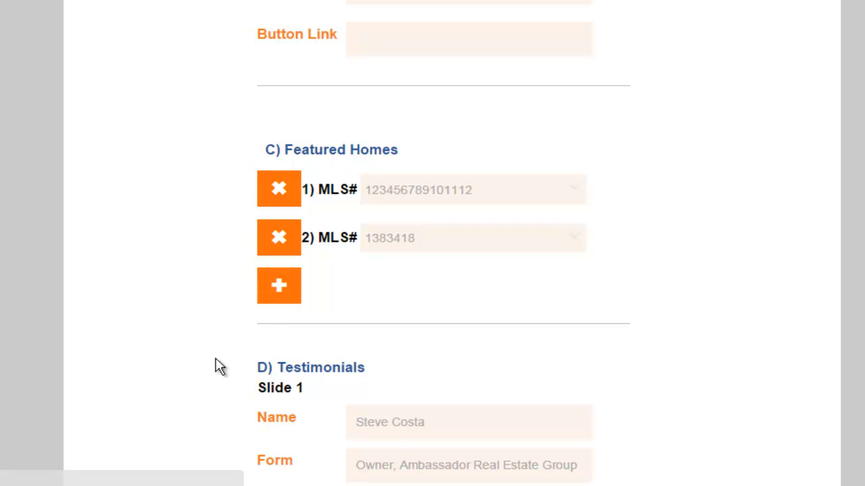
# - Compare Testimonials Slide 1's name, form and testimonial text with the Testimonials section in the website example
pyautogui.scroll(-1, 443, 244)
pyautogui.scroll(-3, 443, 243)
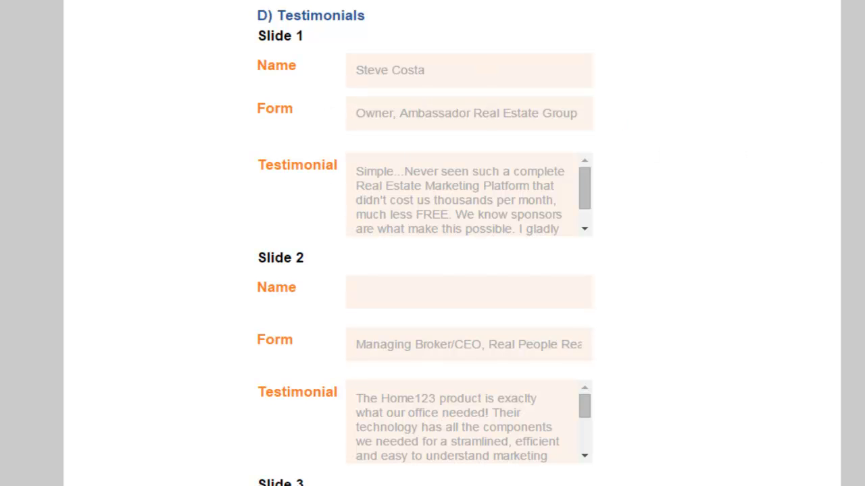
pyautogui.scroll(10, 443, 243)
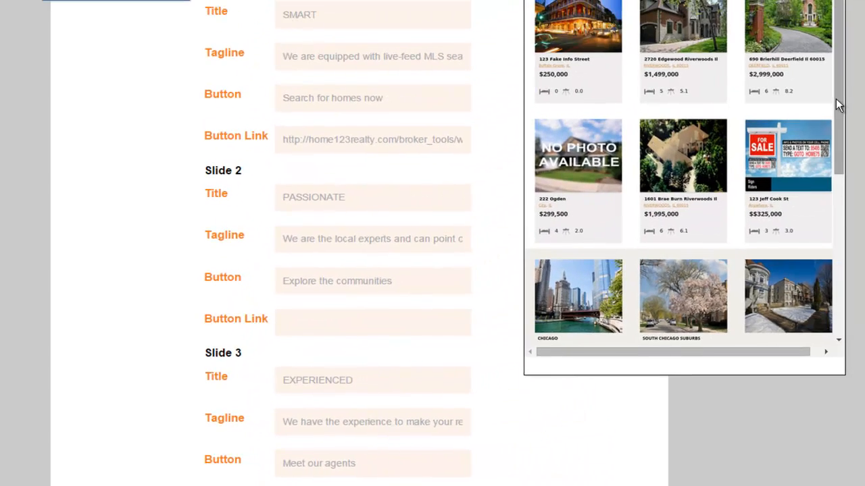
pyautogui.moveTo(837, 102); pyautogui.dragTo(838, 267)
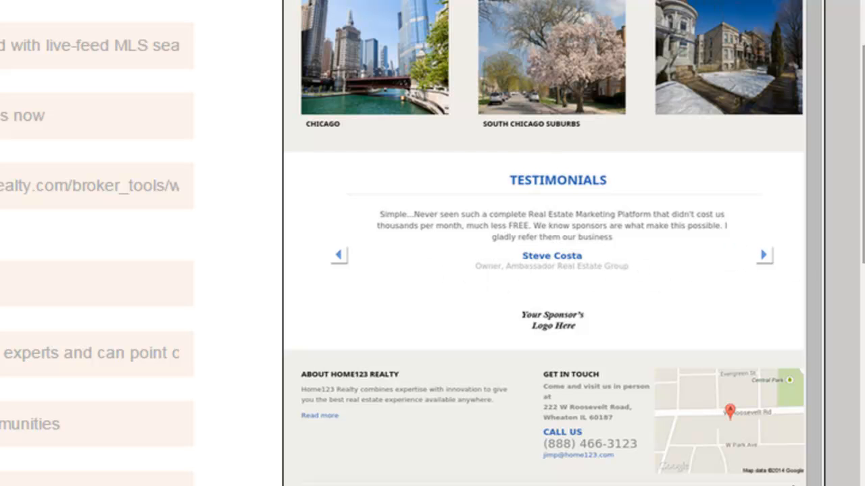
pyautogui.scroll(-10, 433, 244)
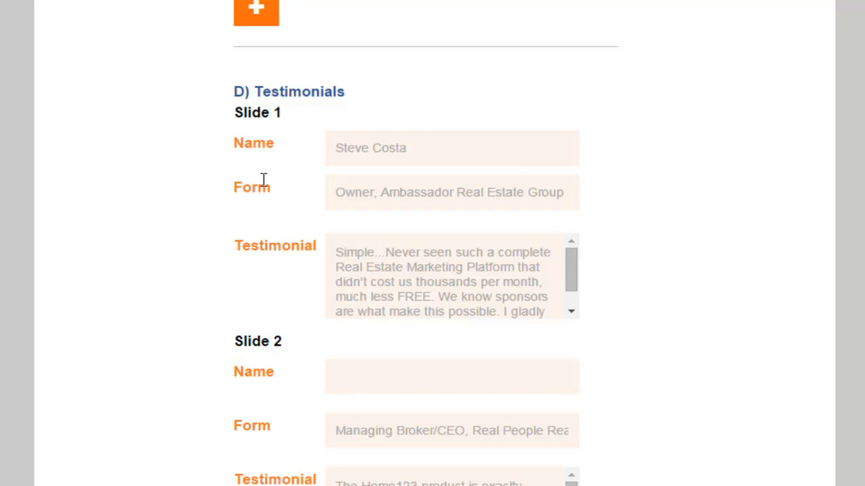
pyautogui.doubleClick(342, 192)
pyautogui.moveTo(413, 192); pyautogui.dragTo(627, 196)
pyautogui.click(389, 195)
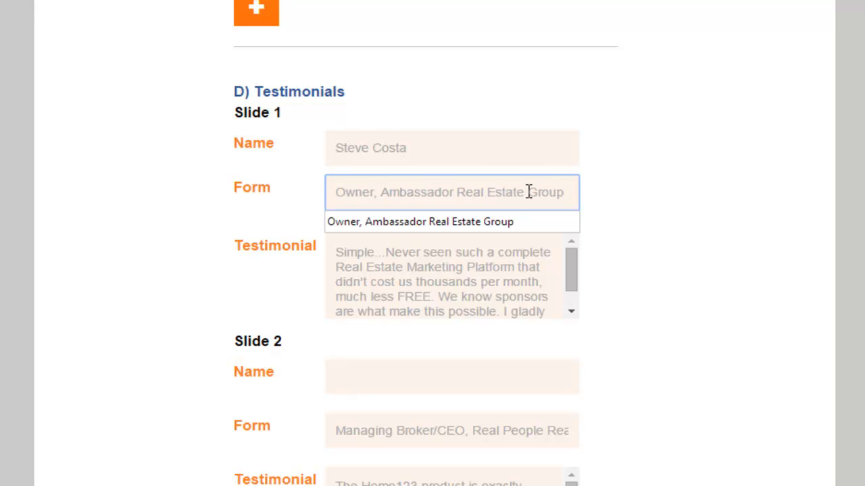
pyautogui.click(411, 270)
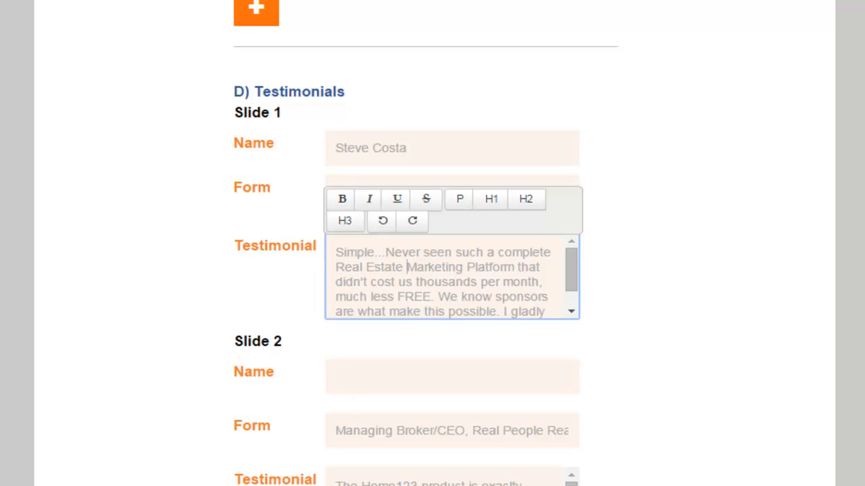
# - Compare the Footer Message text with the About Home123 Realty section at the foot of the website example
pyautogui.scroll(-8, 432, 243)
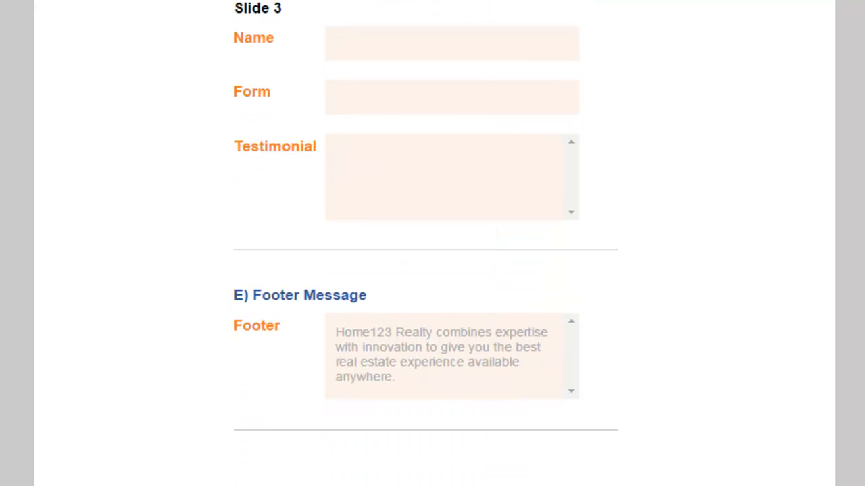
pyautogui.scroll(20, 433, 243)
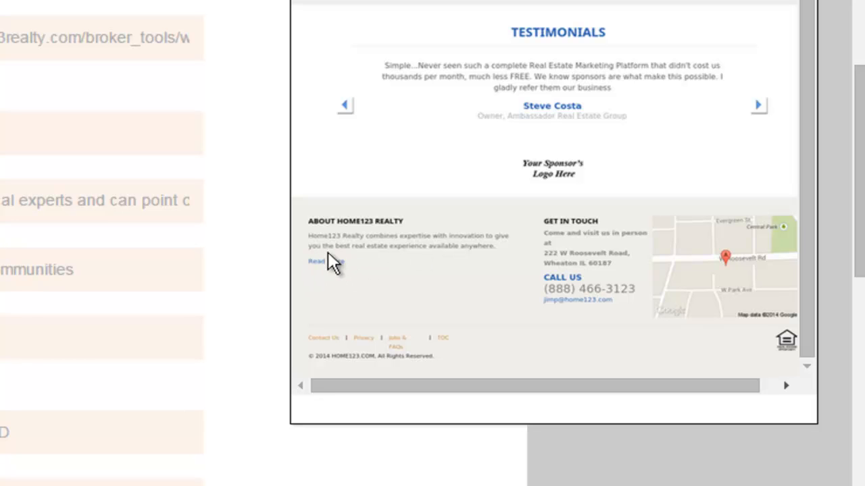
pyautogui.moveTo(808, 269); pyautogui.dragTo(838, 5)
pyautogui.scroll(5, 776, 66)
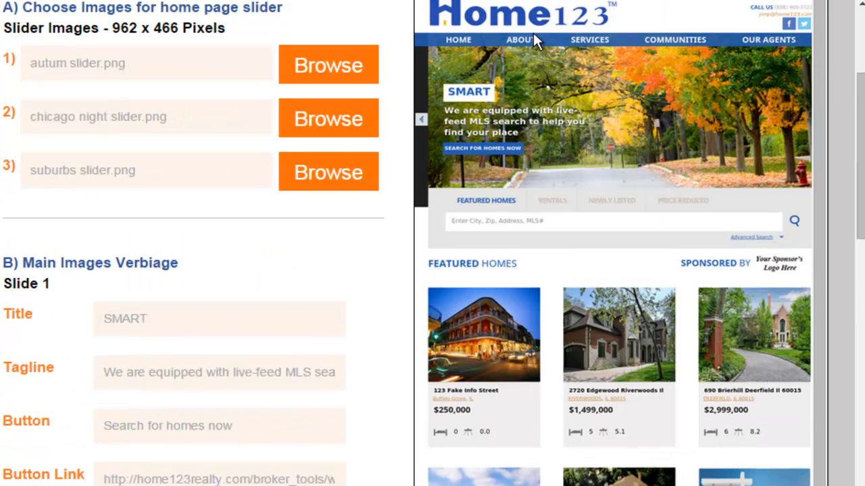
pyautogui.moveTo(858, 222); pyautogui.dragTo(851, 339)
pyautogui.scroll(-10, 602, 160)
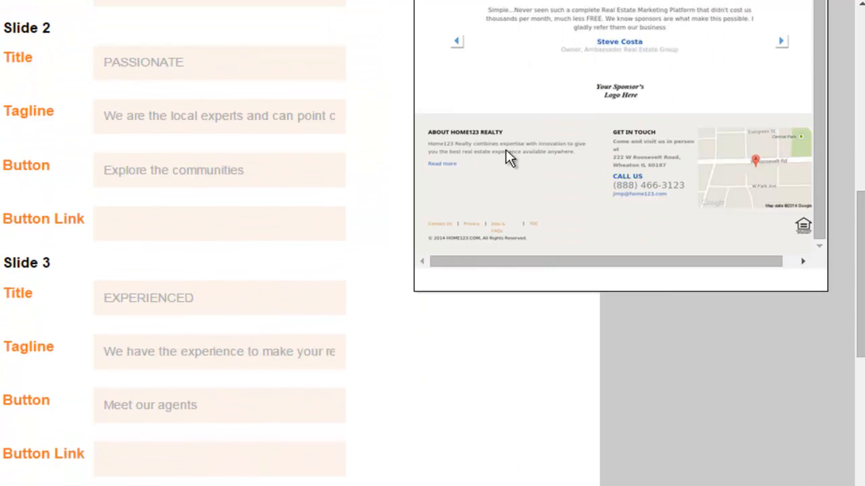
pyautogui.moveTo(858, 224); pyautogui.dragTo(860, 476)
pyautogui.click(520, 265)
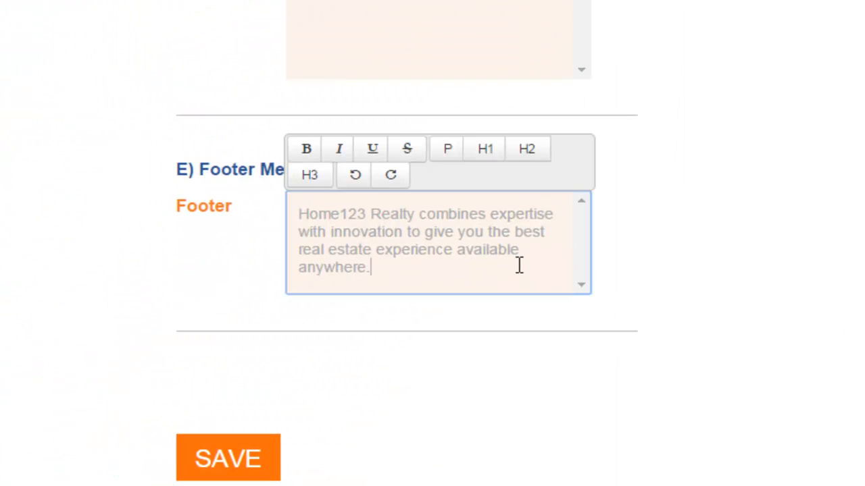
pyautogui.click(418, 342)
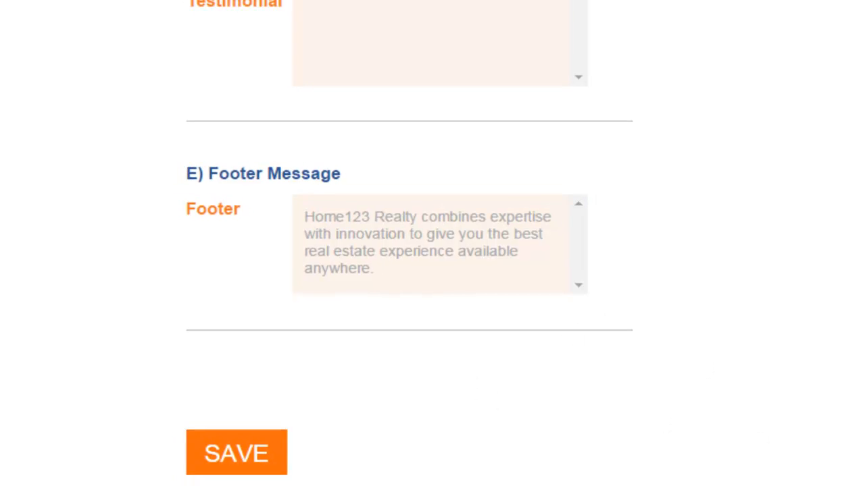
# - Save the home page controls
pyautogui.scroll(16, 433, 243)
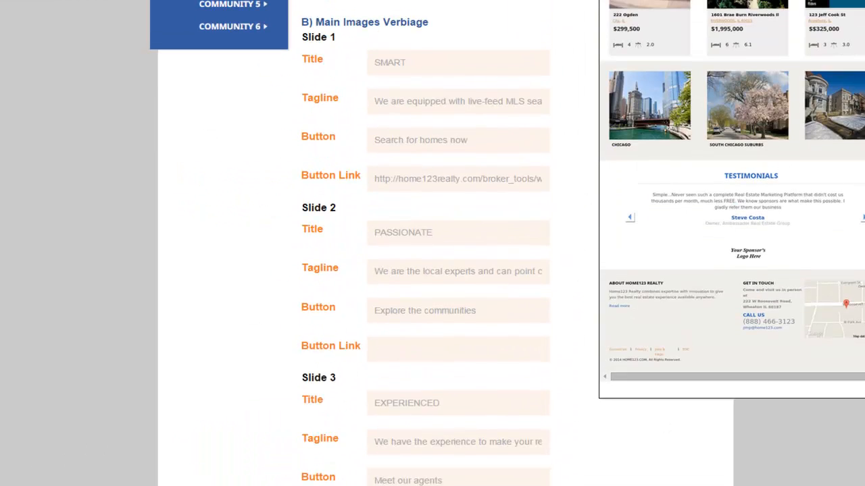
pyautogui.scroll(5, 433, 244)
pyautogui.scroll(-20, 432, 243)
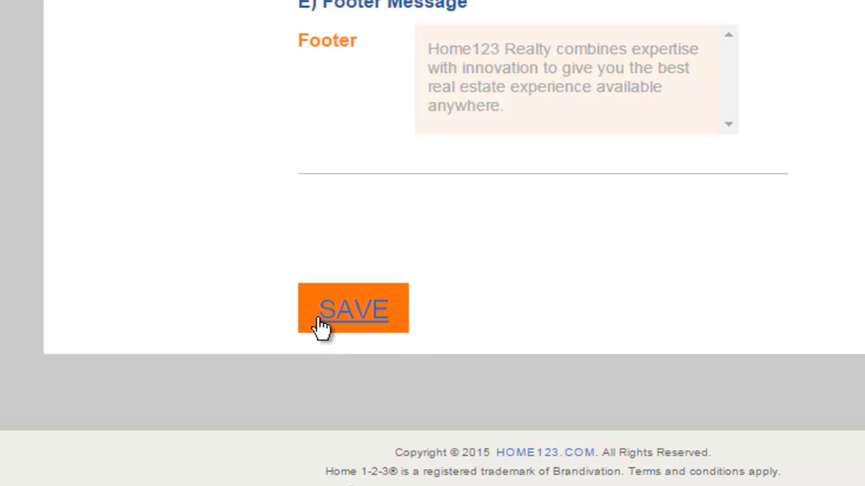
pyautogui.click(358, 311)
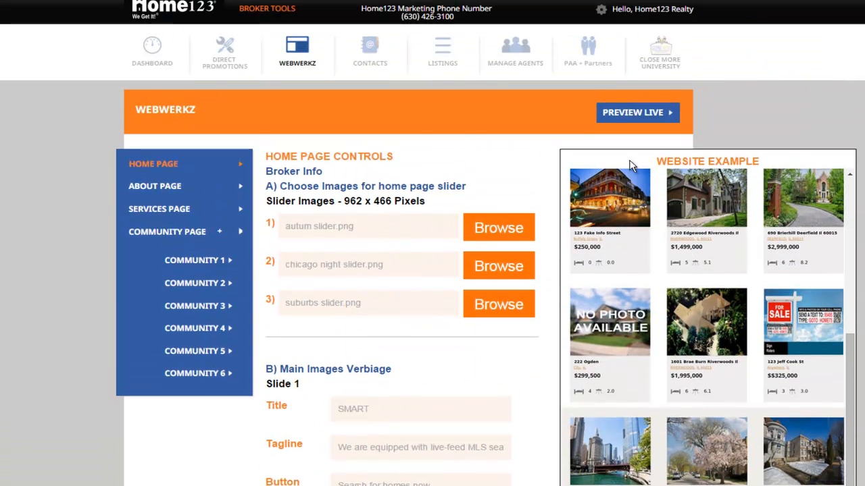
# - Open the About Page controls and review the Get To Know Us headline and Main Text against the website example
pyautogui.click(154, 186)
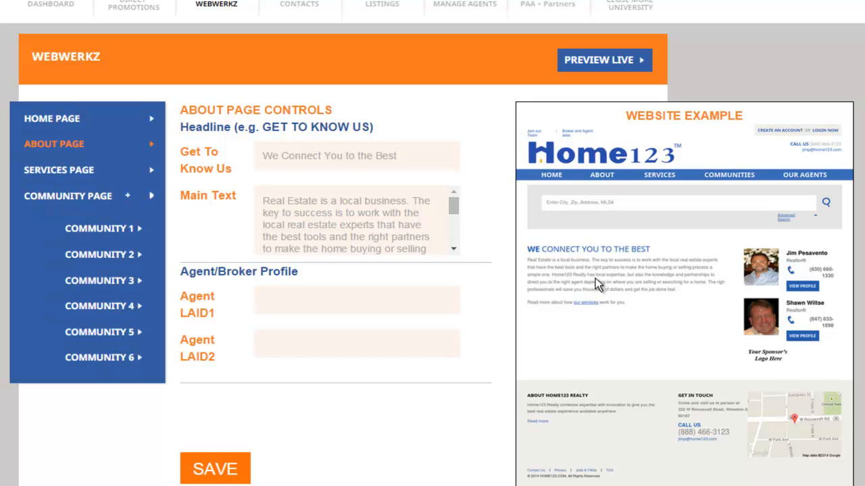
pyautogui.moveTo(281, 155); pyautogui.dragTo(407, 159)
pyautogui.click(417, 156)
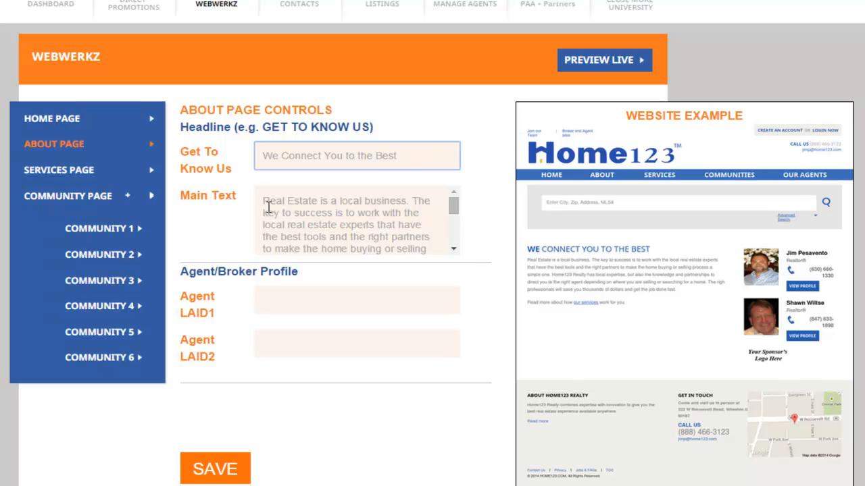
pyautogui.moveTo(264, 201); pyautogui.dragTo(382, 235)
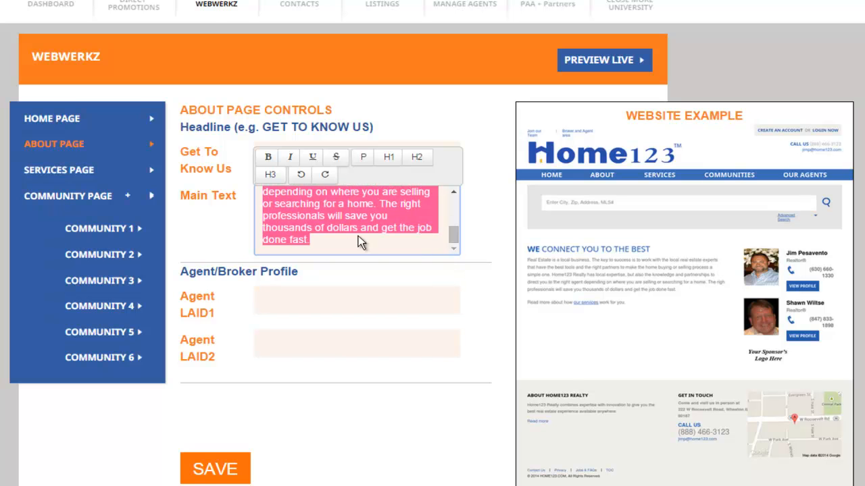
pyautogui.click(339, 216)
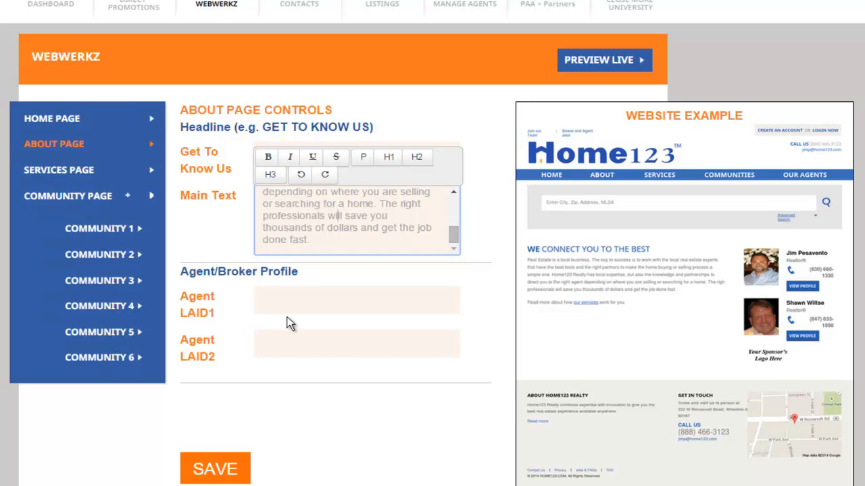
# - Examine the Agent LAID1 and Agent LAID2 fields of the About page against the agent profiles in the website example
pyautogui.click(294, 299)
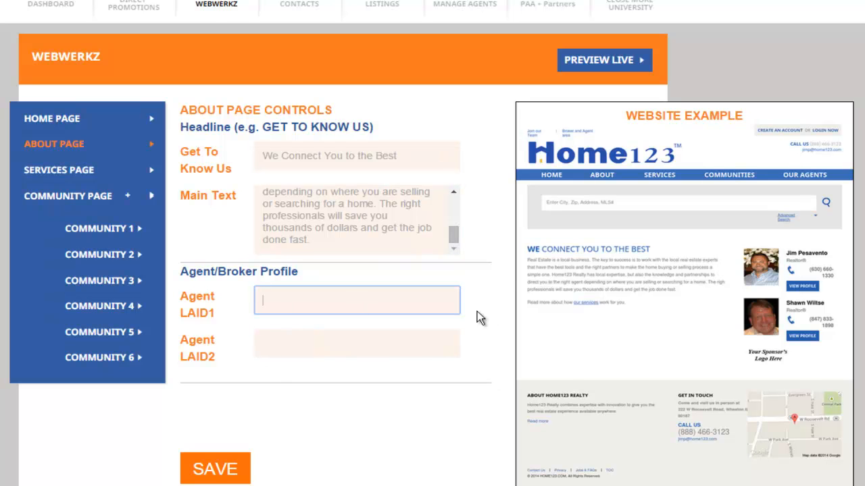
pyautogui.click(330, 342)
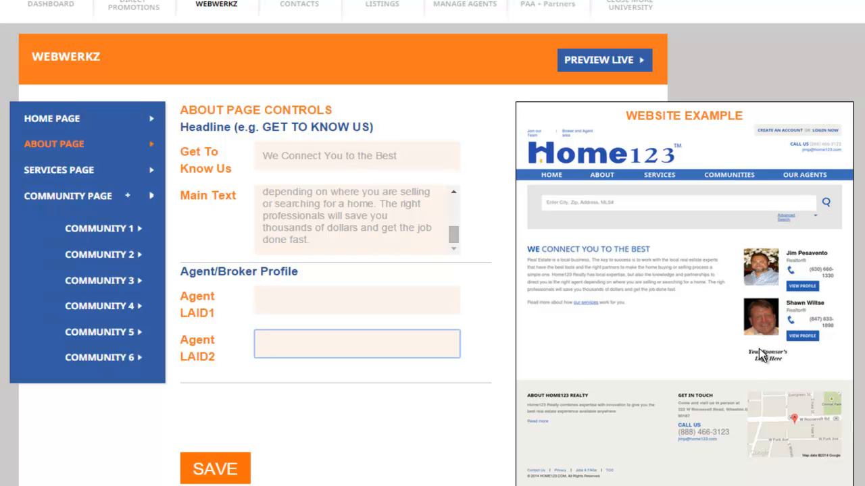
pyautogui.click(304, 303)
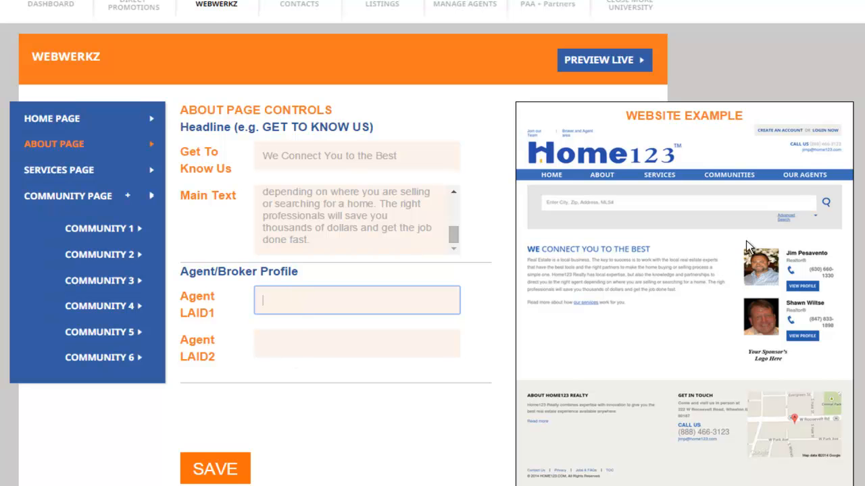
pyautogui.scroll(-2, 357, 359)
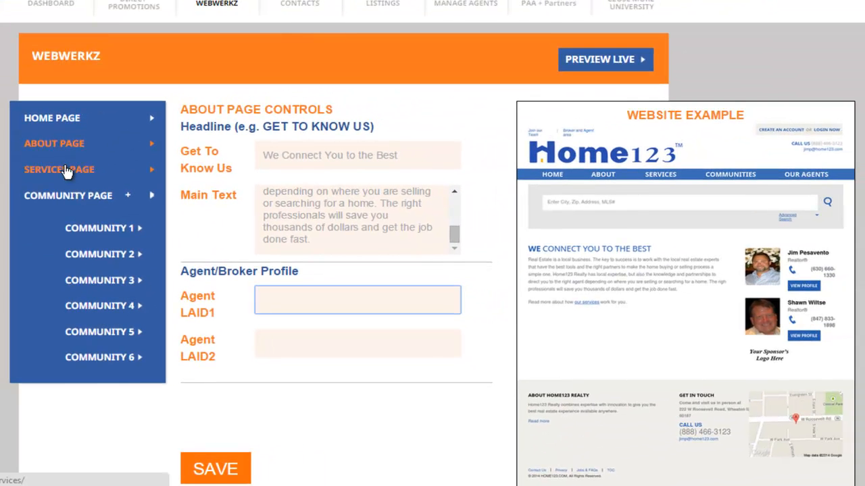
# - Open the Services Page controls and review the For Buyers headline and its three title and content entries
pyautogui.click(65, 167)
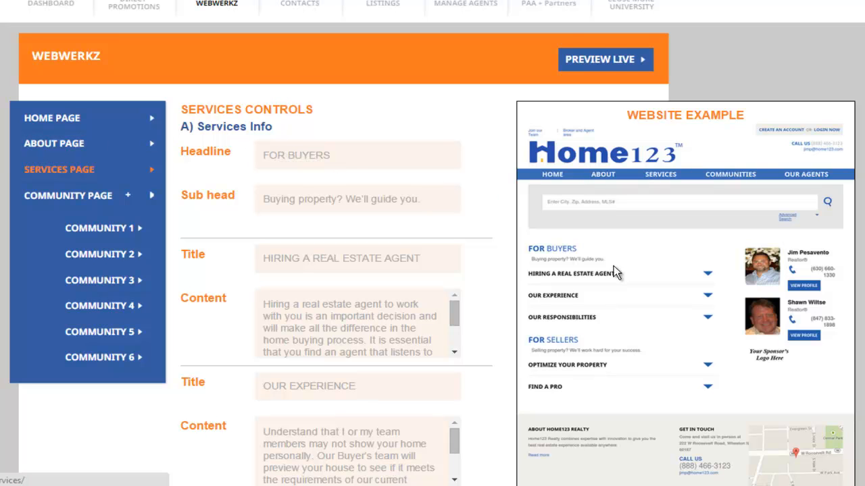
pyautogui.scroll(-2, 432, 271)
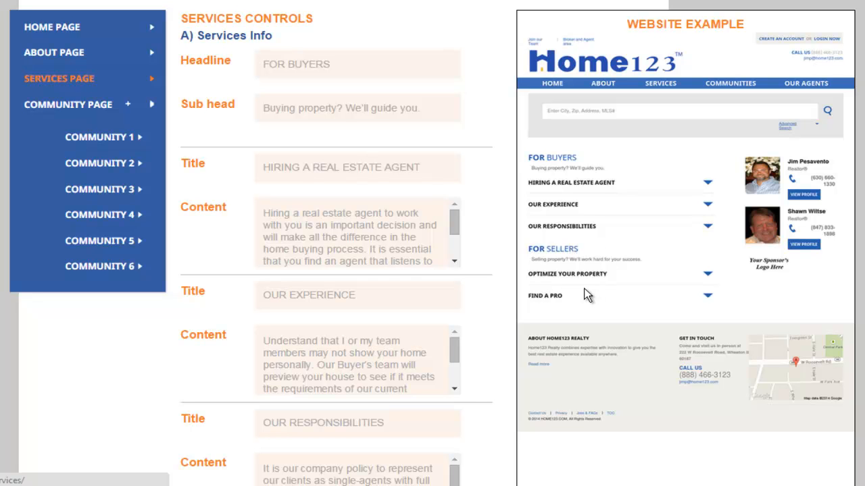
pyautogui.doubleClick(333, 64)
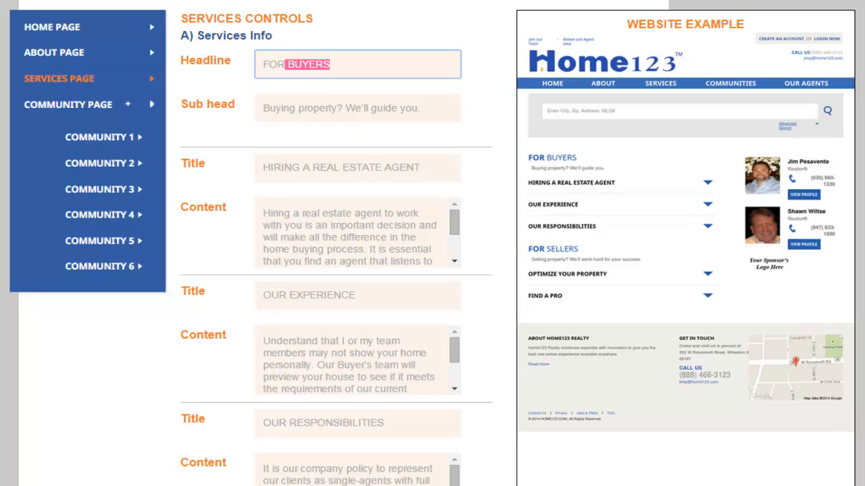
pyautogui.scroll(-3, 617, 58)
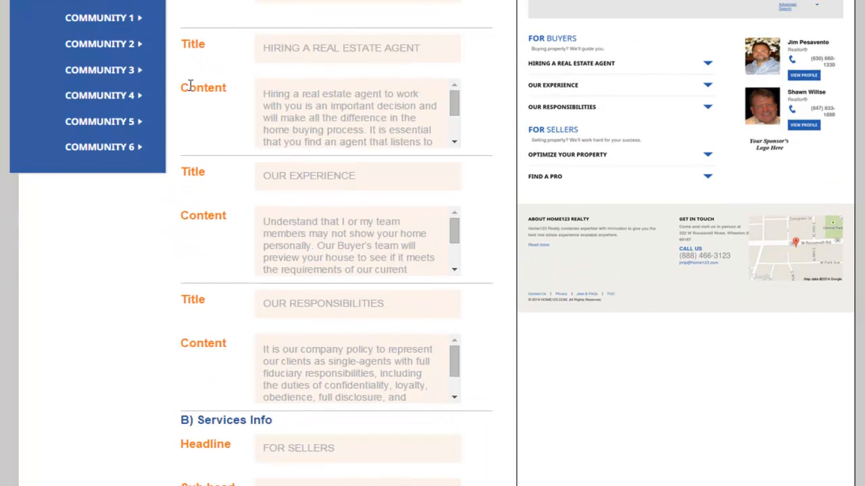
pyautogui.doubleClick(183, 43)
pyautogui.doubleClick(185, 168)
pyautogui.moveTo(186, 297); pyautogui.dragTo(214, 301)
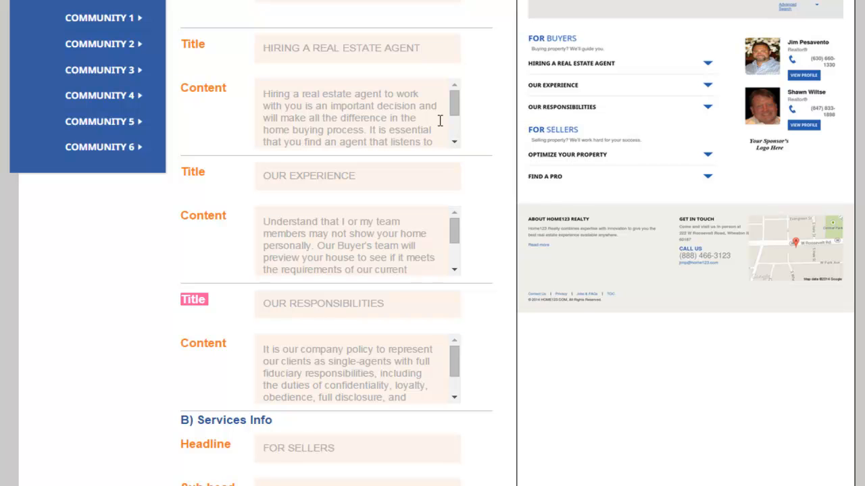
# - Review the For Sellers headline, sub head, titles and content in section B of the Services controls
pyautogui.scroll(-2, 433, 243)
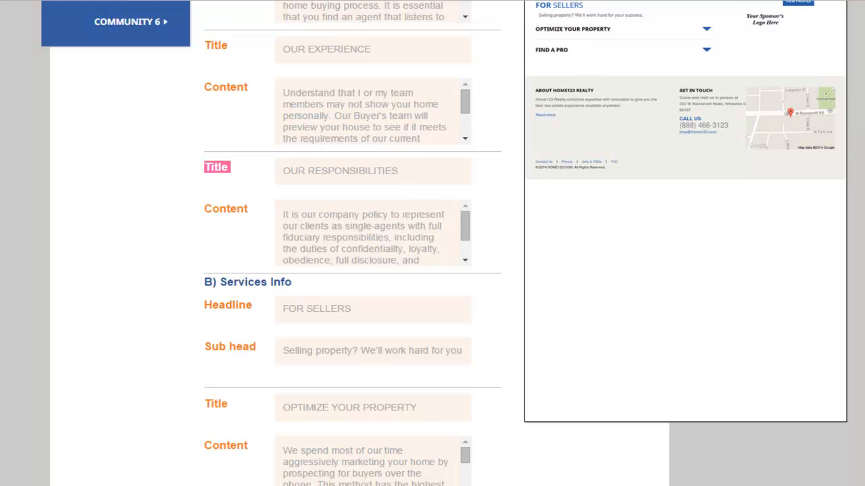
pyautogui.scroll(1, 567, 34)
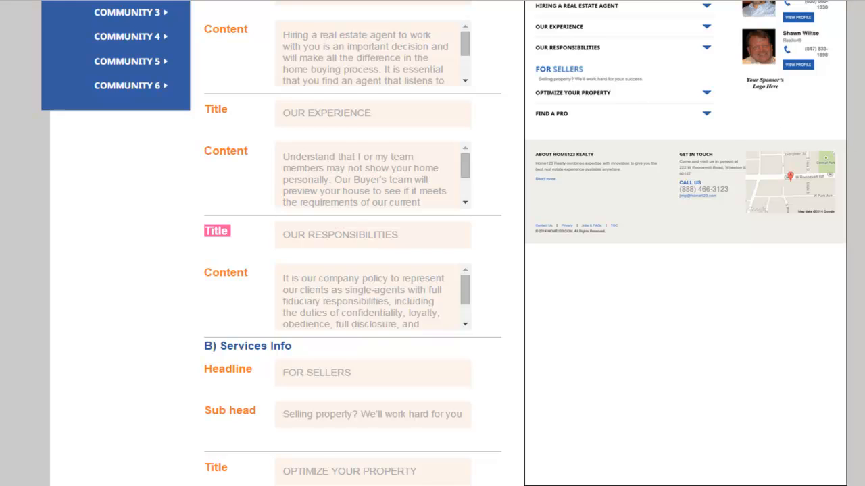
pyautogui.scroll(-5, 743, 202)
pyautogui.scroll(-2, 810, 324)
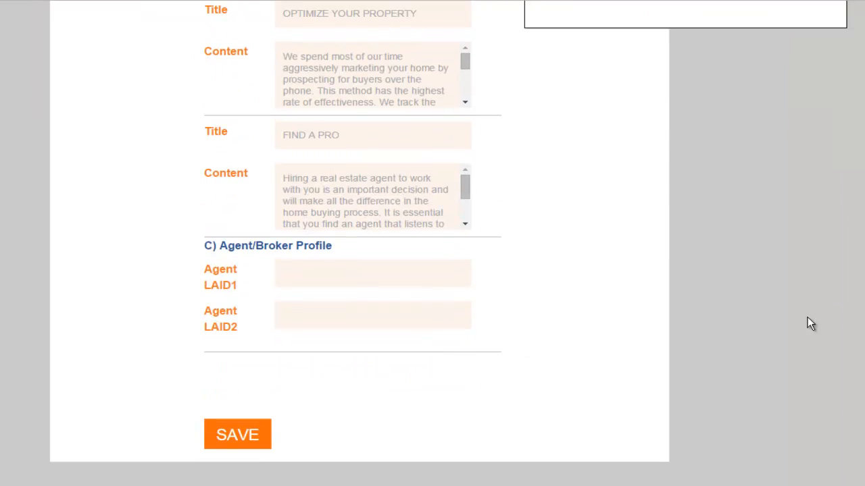
# - Compare the Services page's Agent LAID1 and LAID2 fields with the agent profiles in the website example
pyautogui.click(290, 278)
pyautogui.click(241, 240)
pyautogui.scroll(6, 857, 341)
pyautogui.scroll(3, 858, 270)
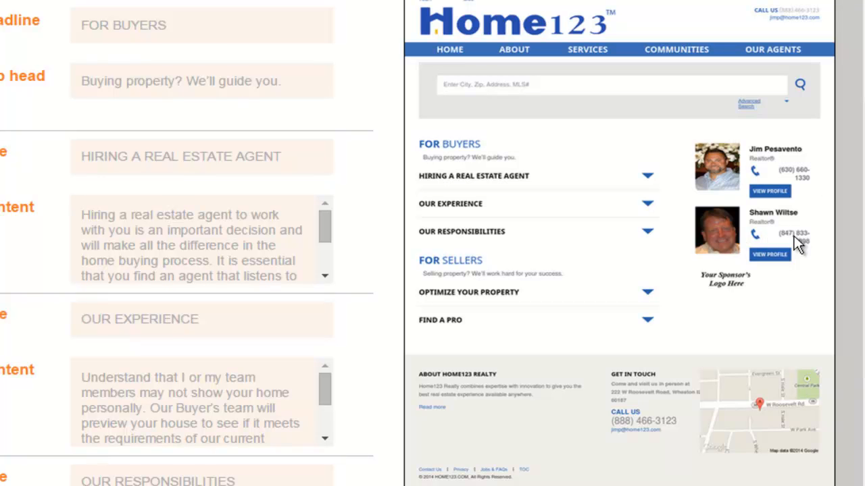
pyautogui.scroll(-5, 857, 172)
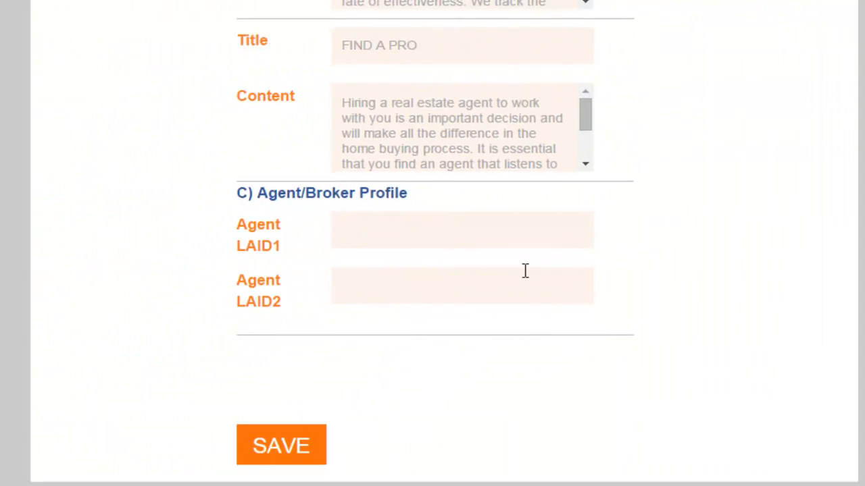
pyautogui.click(361, 222)
pyautogui.click(348, 287)
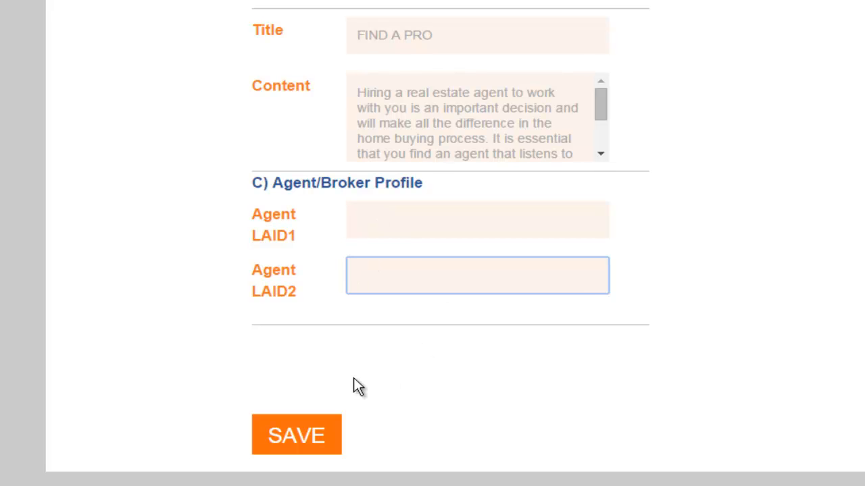
pyautogui.scroll(-2, 353, 378)
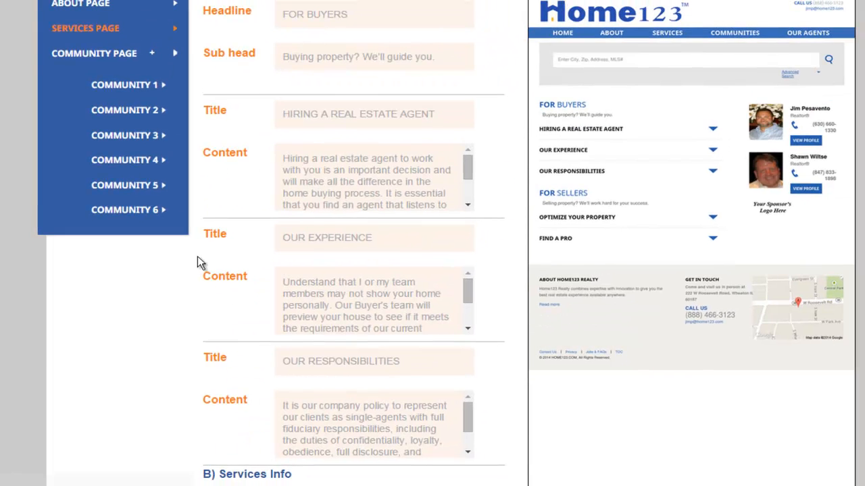
# - Open the Community 1 page and choose Courtland Berkshire Kitchen 01 from Home123 Logo's & Images as its community image
pyautogui.scroll(2, 203, 249)
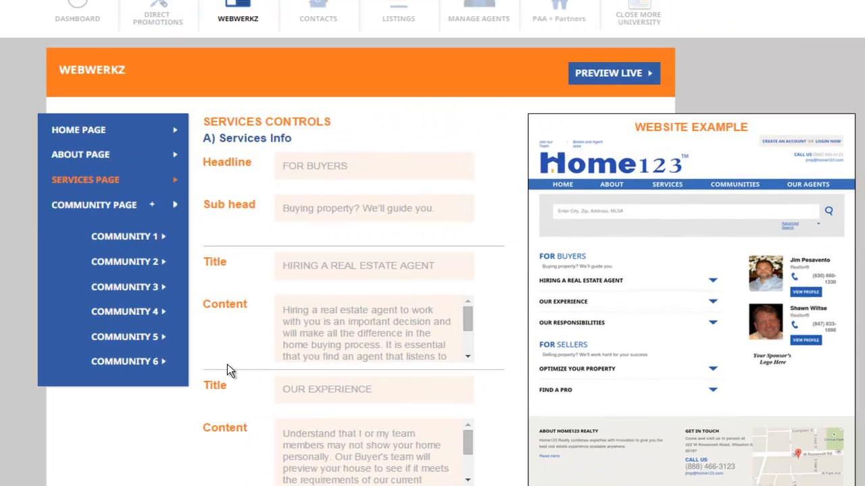
pyautogui.click(144, 236)
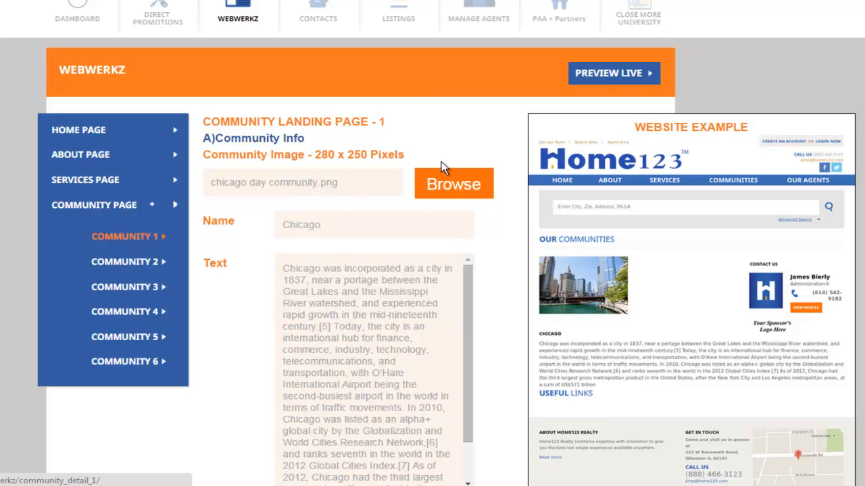
pyautogui.click(452, 183)
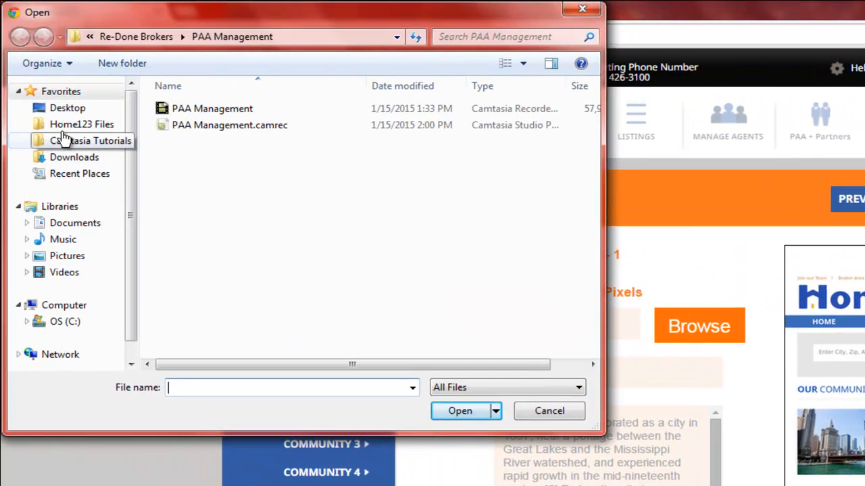
pyautogui.click(63, 128)
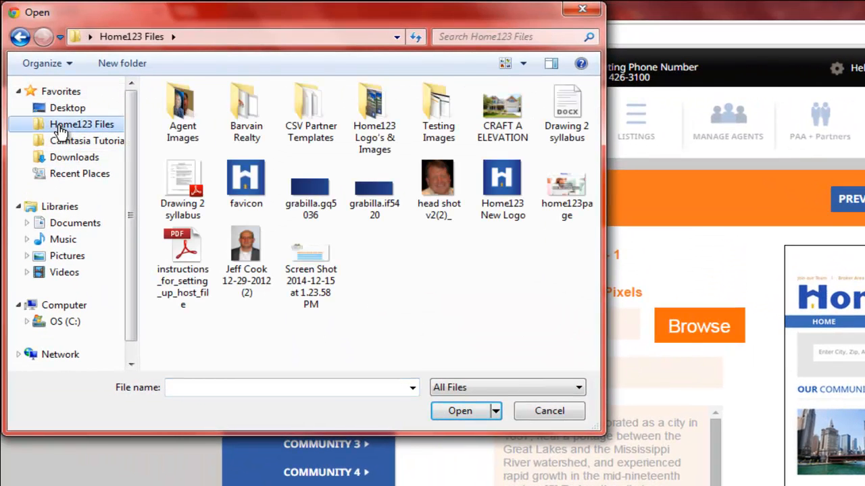
pyautogui.doubleClick(368, 116)
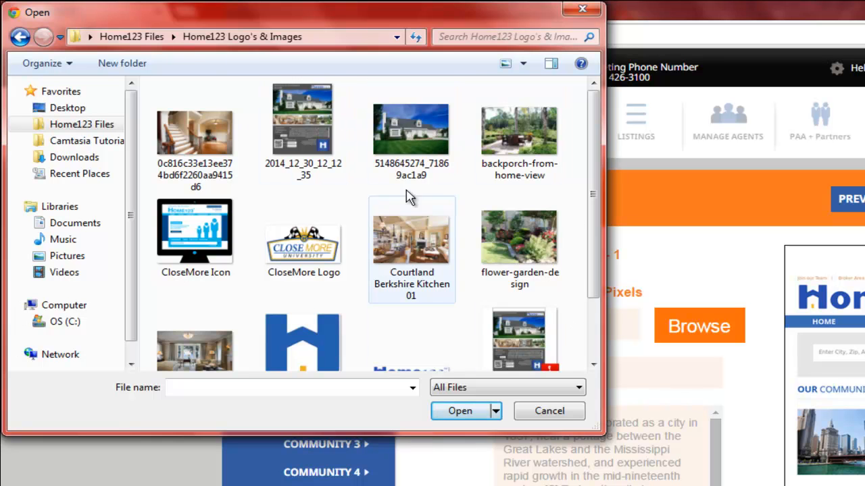
pyautogui.click(421, 250)
pyautogui.click(459, 410)
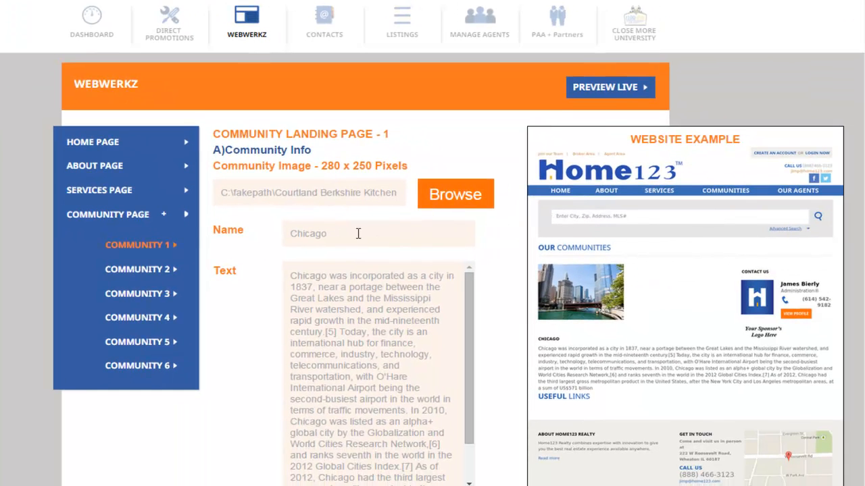
# - Review the Name, Text and Agent LAID fields of the Community 1 landing page
pyautogui.click(403, 265)
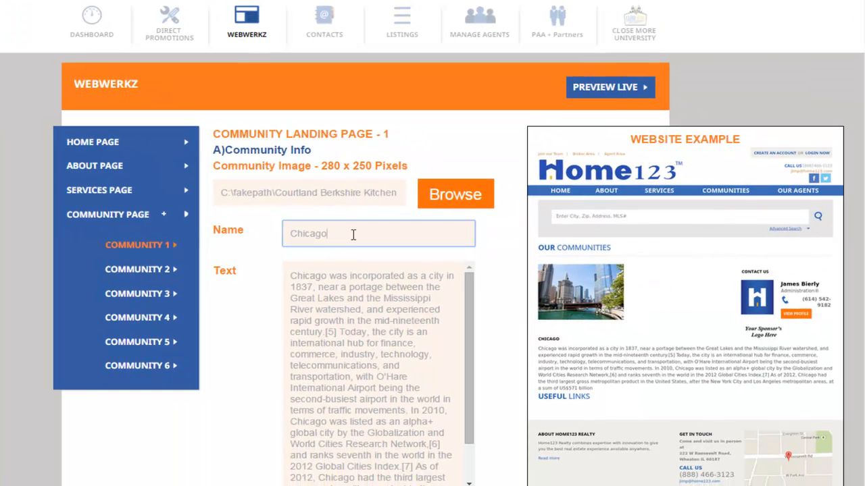
pyautogui.moveTo(341, 232); pyautogui.dragTo(273, 241)
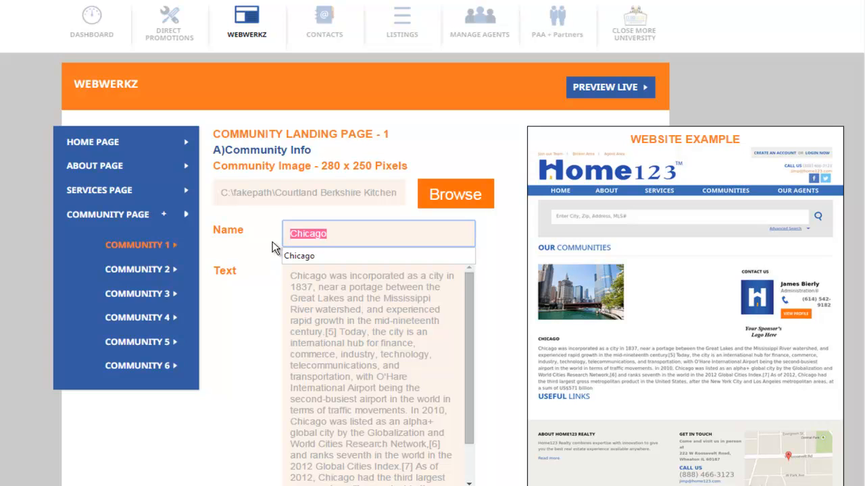
pyautogui.click(357, 239)
pyautogui.click(389, 298)
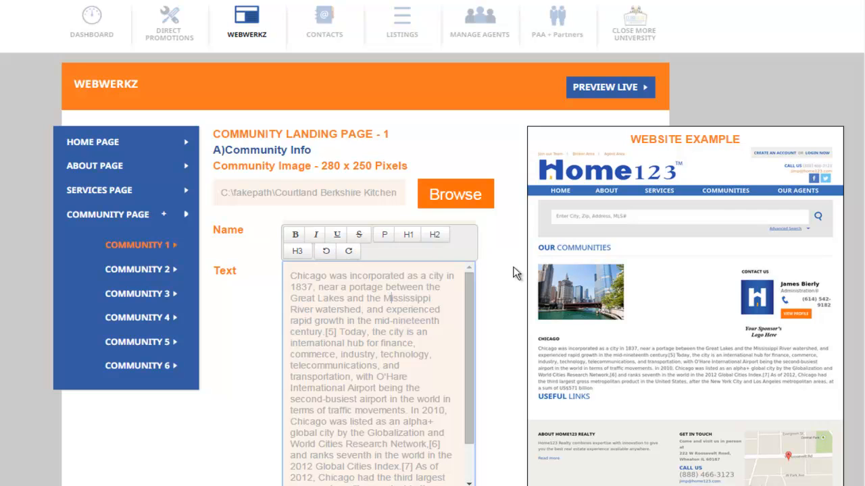
pyautogui.scroll(-2, 796, 203)
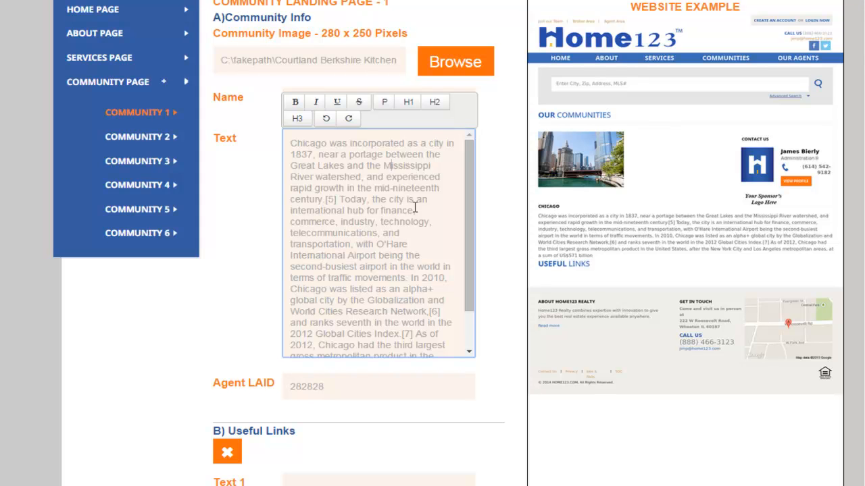
pyautogui.moveTo(471, 261); pyautogui.dragTo(466, 284)
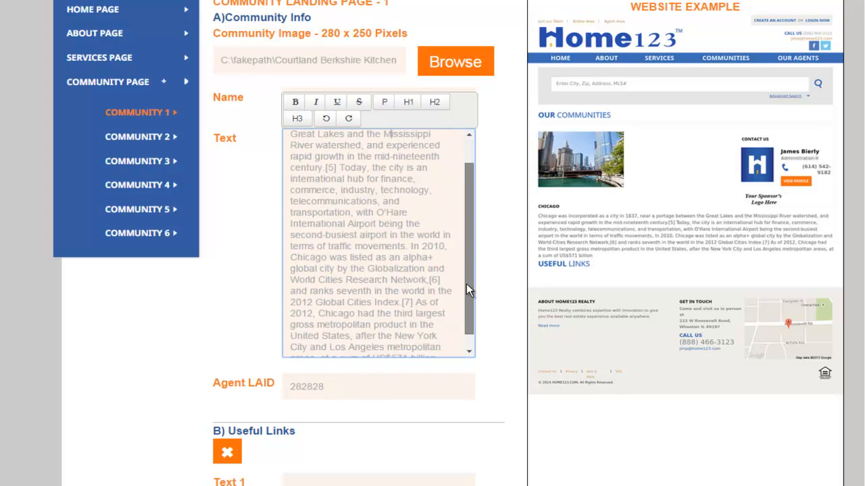
pyautogui.scroll(-1, 855, 241)
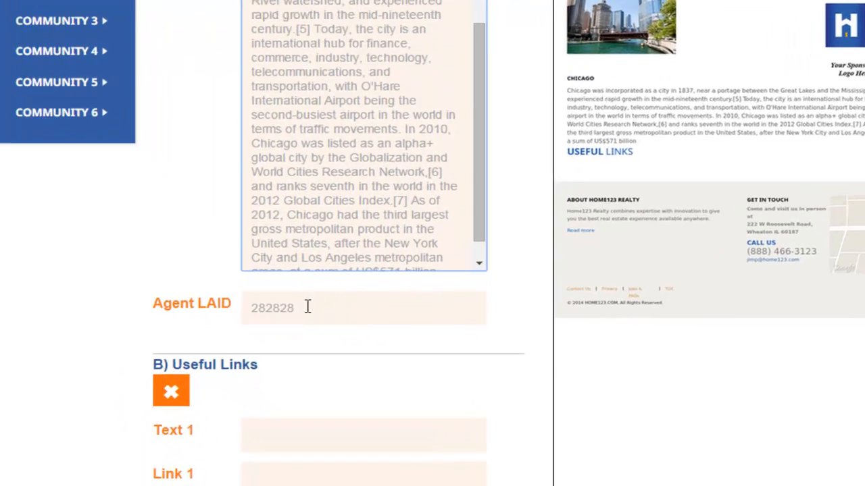
pyautogui.click(315, 341)
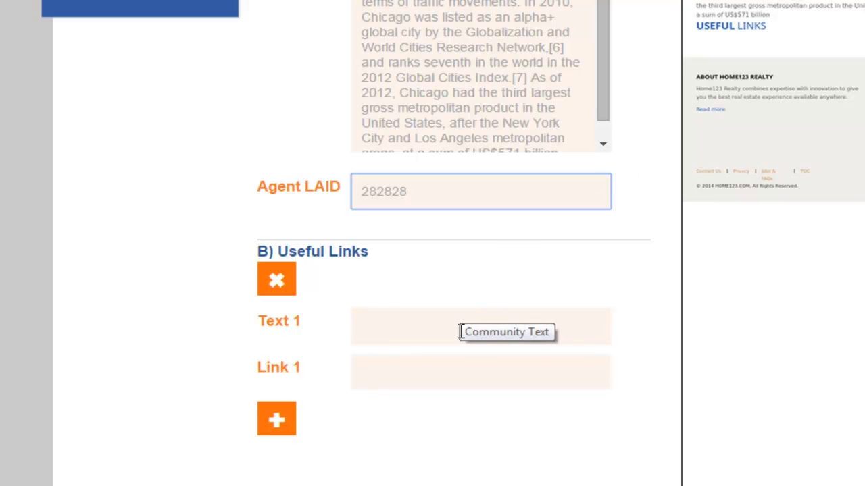
pyautogui.click(394, 324)
pyautogui.write('Park & Recreation')
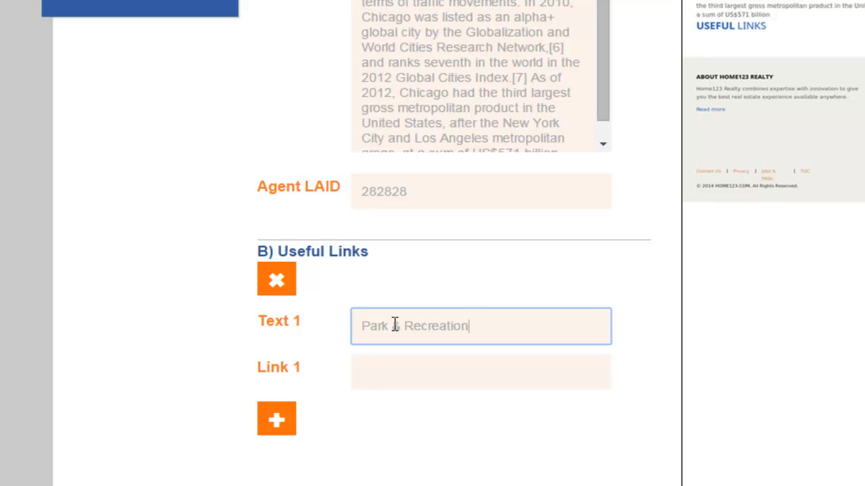
pyautogui.click(485, 373)
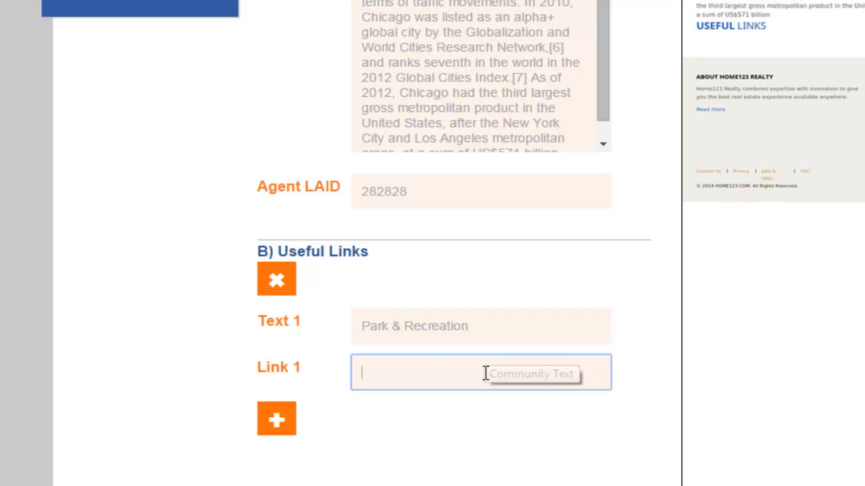
pyautogui.write('www.')
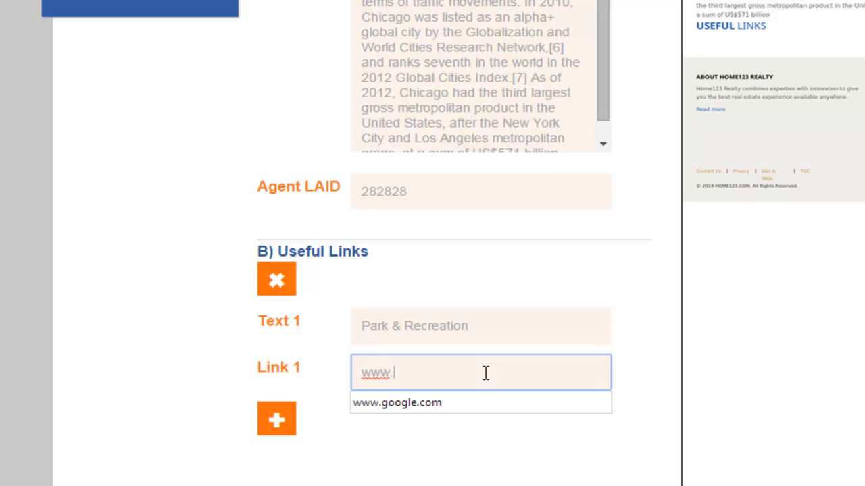
pyautogui.write('chicagoparkandrec.com')
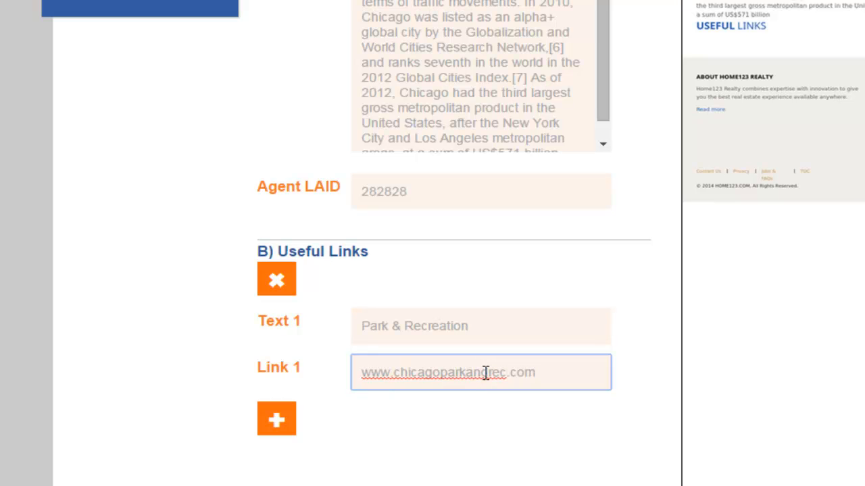
pyautogui.click(162, 258)
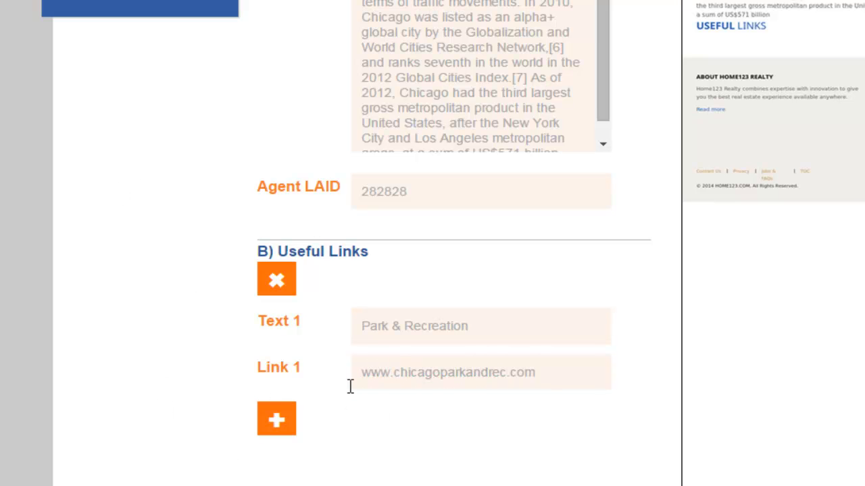
# - Add a second and a third blank entry to the Useful Links section
pyautogui.scroll(-3, 432, 365)
pyautogui.click(289, 243)
pyautogui.click(286, 370)
pyautogui.scroll(-2, 405, 277)
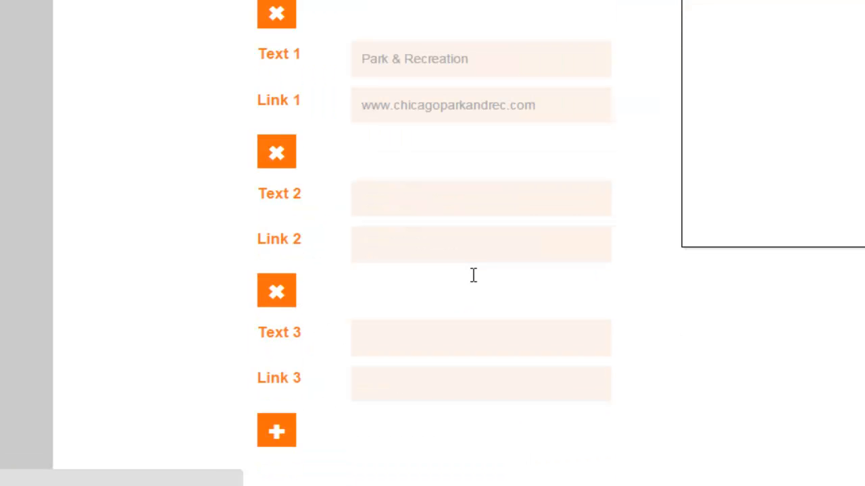
# - Remove all three Useful Links entries and save the Community 1 landing page
pyautogui.scroll(-1, 474, 276)
pyautogui.click(268, 64)
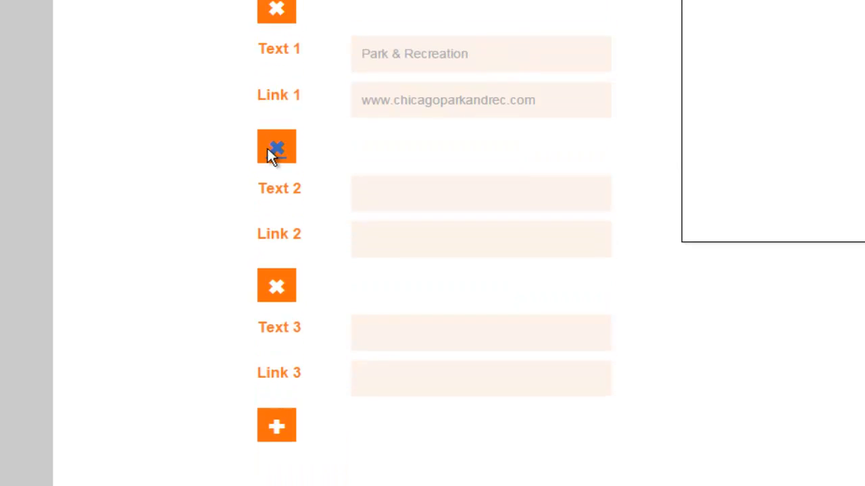
pyautogui.click(270, 149)
pyautogui.click(276, 173)
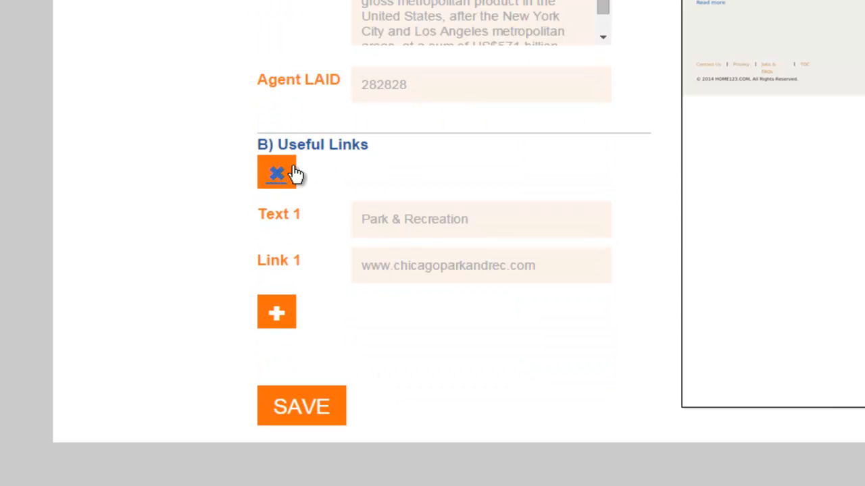
pyautogui.click(276, 175)
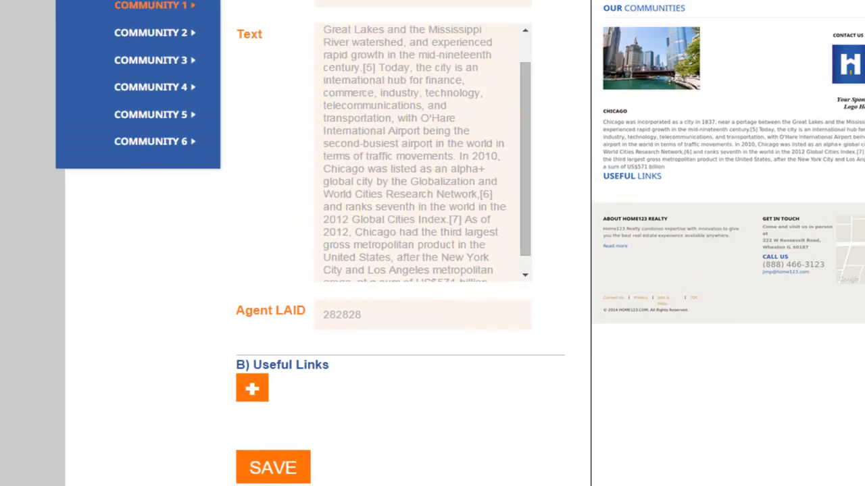
pyautogui.scroll(-3, 686, 336)
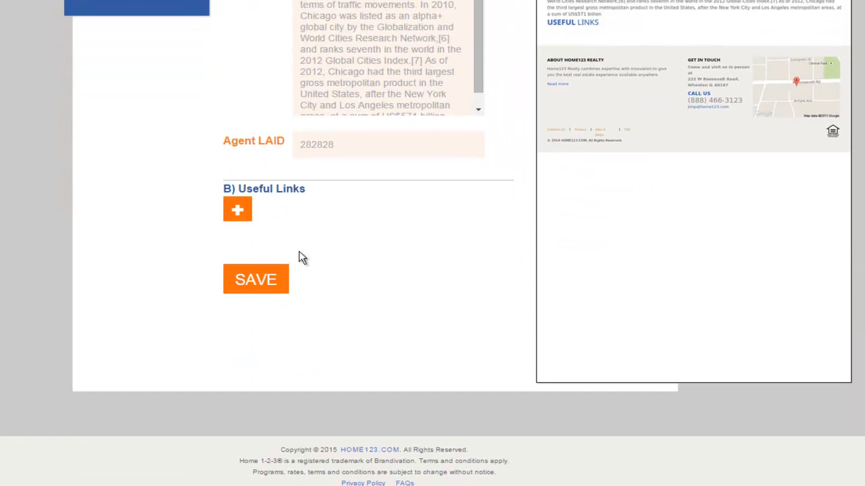
pyautogui.click(262, 285)
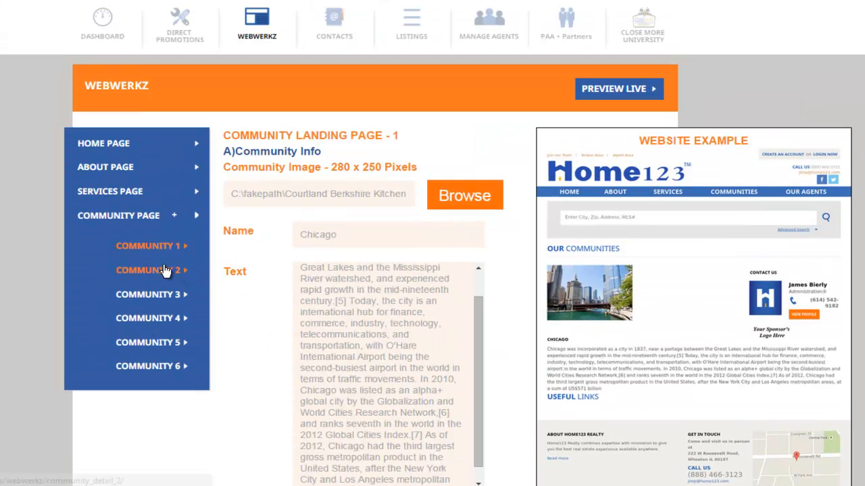
# - Look through the landing page controls of Community 2 to Community 6
pyautogui.click(155, 272)
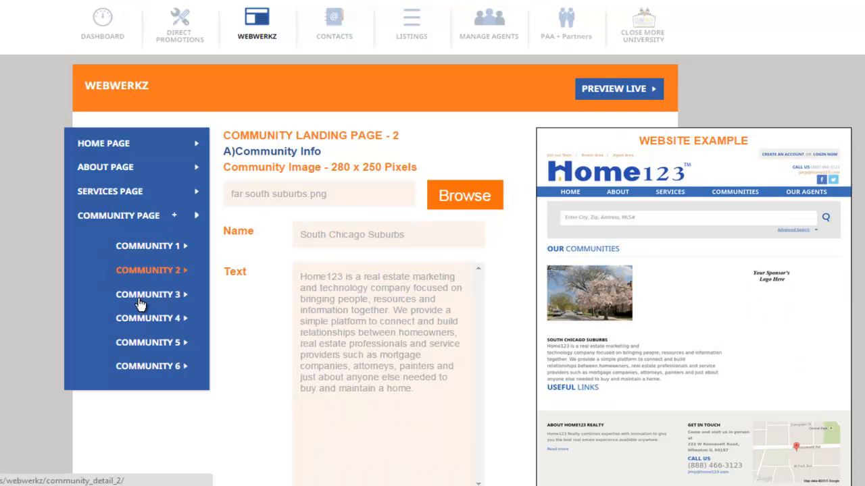
pyautogui.click(139, 297)
pyautogui.click(141, 323)
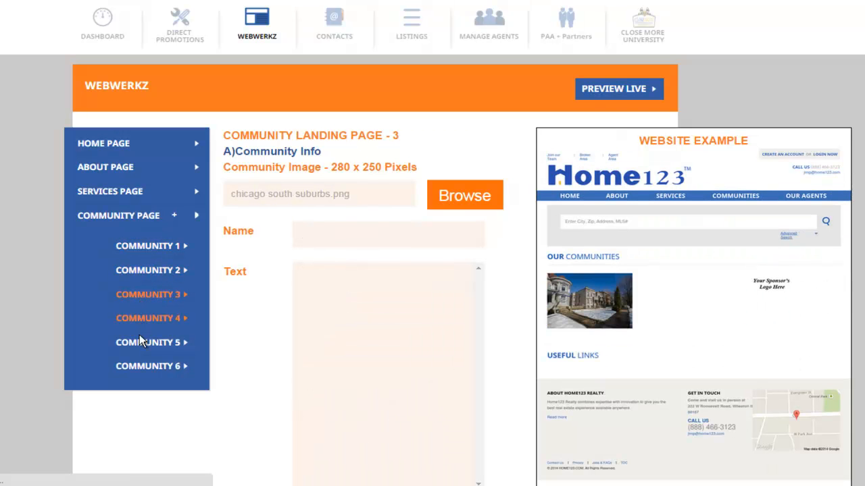
pyautogui.click(142, 346)
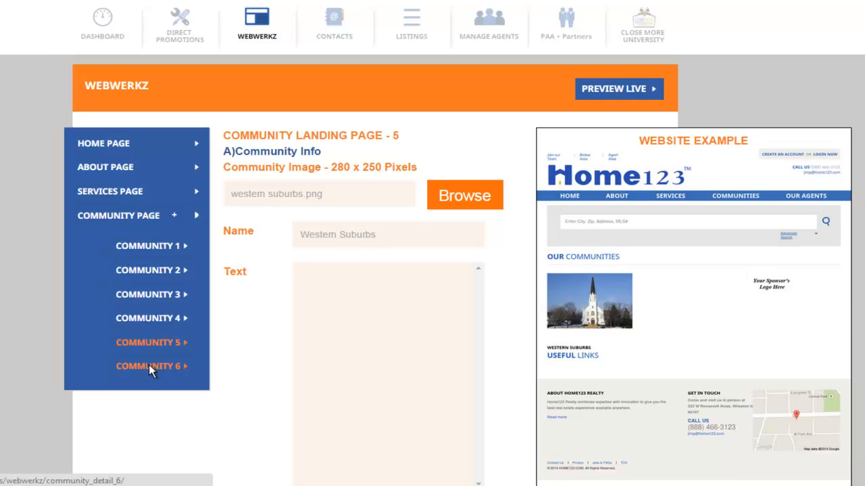
pyautogui.click(148, 366)
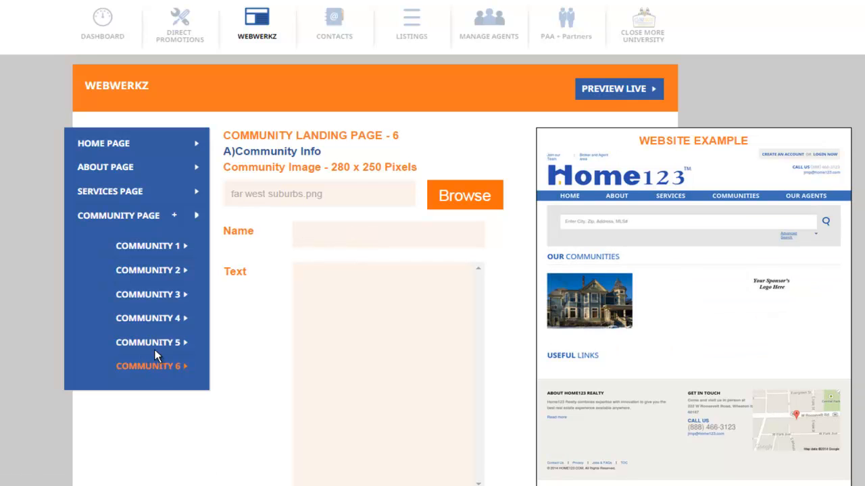
# - Open the Community Page controls and compare the Other Community entries with the Additional Community Links in the website example
pyautogui.click(118, 212)
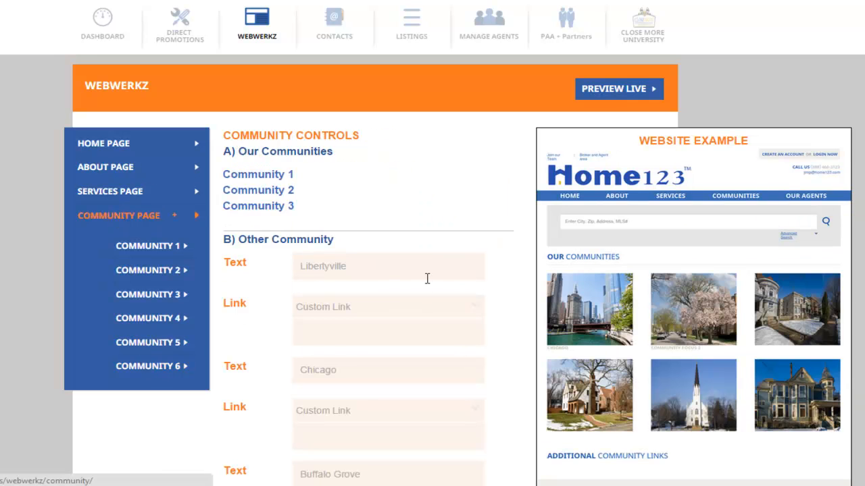
pyautogui.scroll(-3, 427, 278)
pyautogui.moveTo(225, 107); pyautogui.dragTo(345, 109)
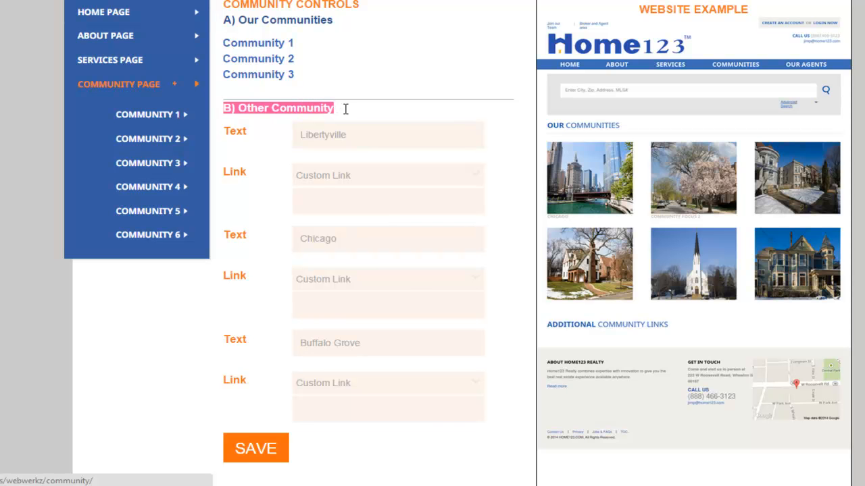
pyautogui.scroll(-1, 411, 133)
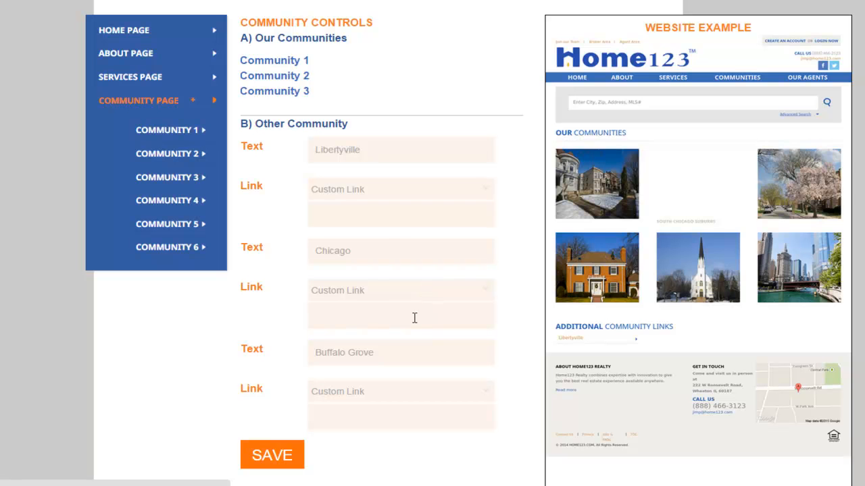
pyautogui.scroll(-2, 494, 229)
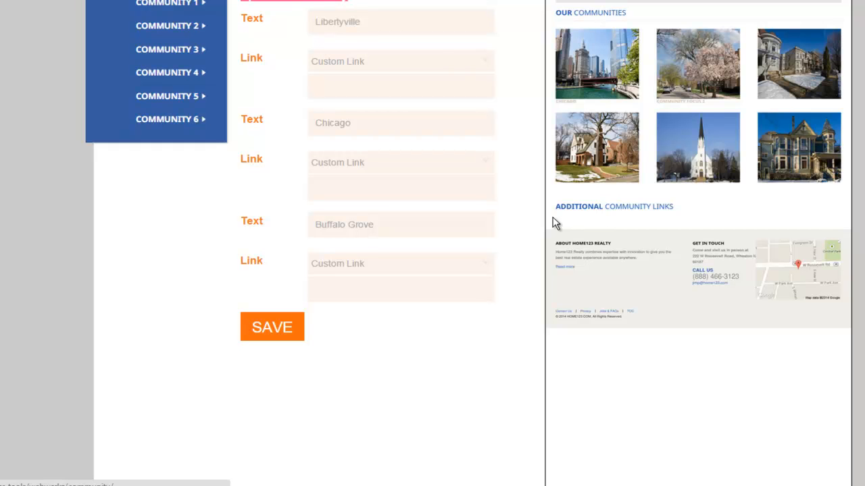
pyautogui.scroll(2, 722, 226)
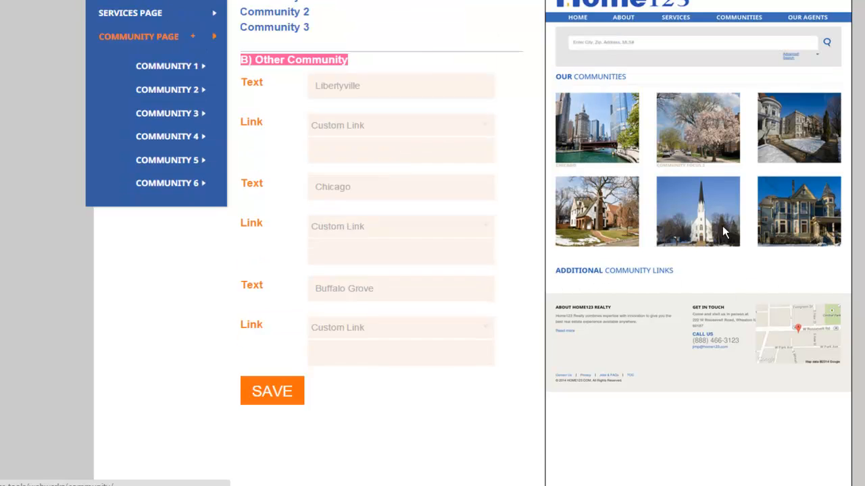
pyautogui.click(380, 148)
pyautogui.click(383, 190)
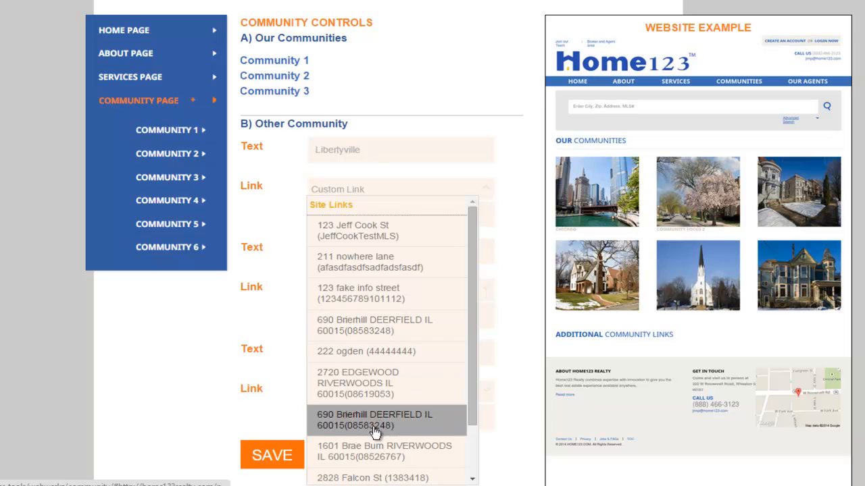
pyautogui.moveTo(469, 295); pyautogui.dragTo(470, 387)
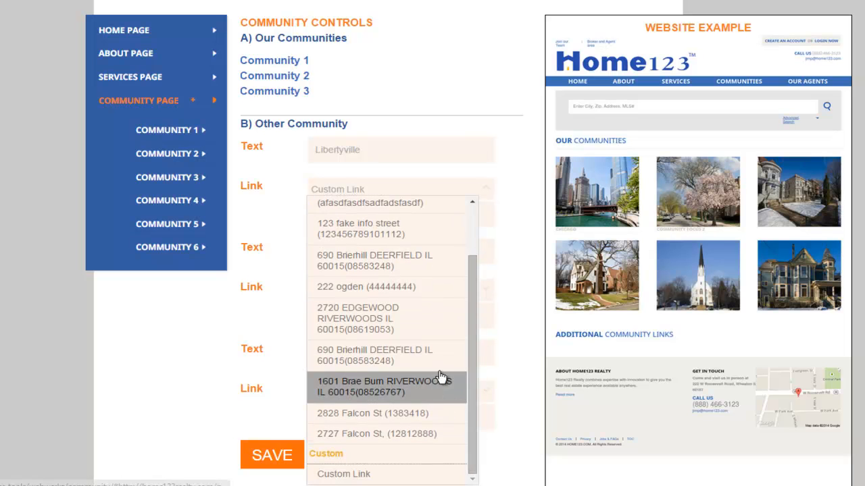
pyautogui.click(345, 475)
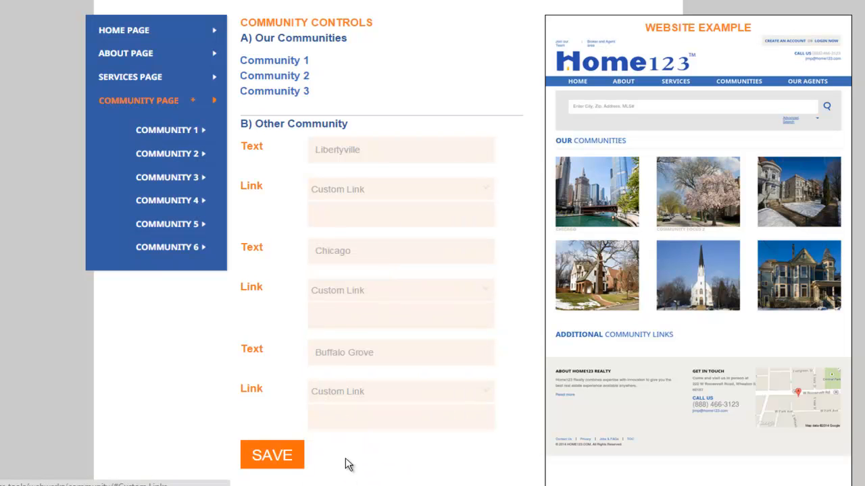
pyautogui.click(383, 217)
pyautogui.write('ww')
pyautogui.click(381, 237)
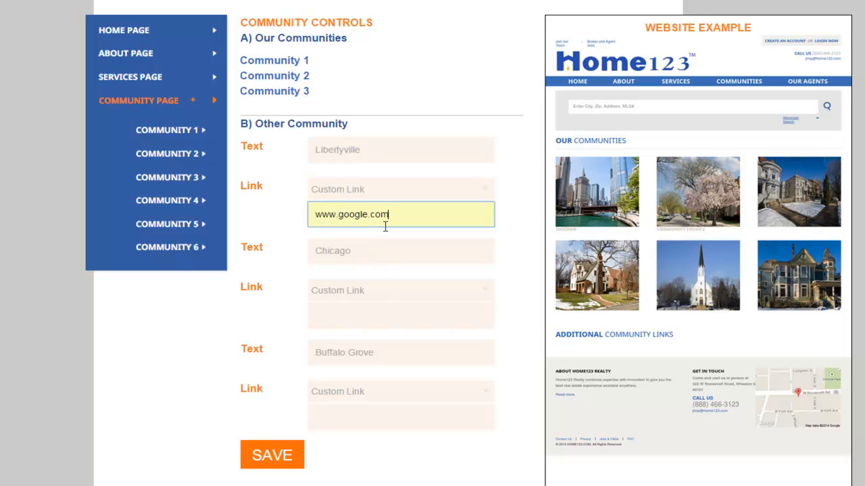
pyautogui.click(513, 240)
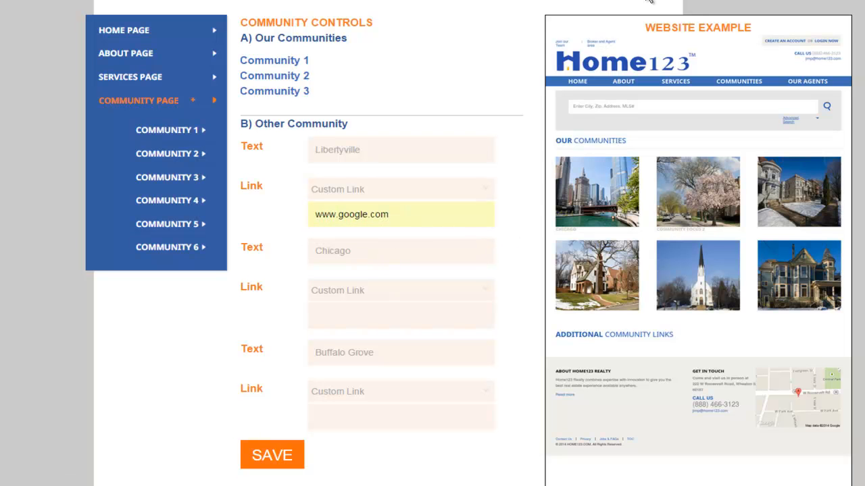
pyautogui.scroll(-3, 525, 353)
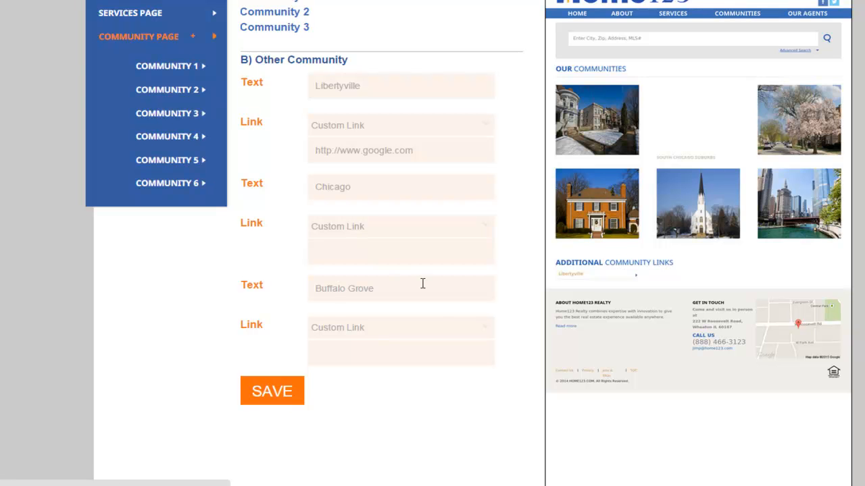
pyautogui.scroll(3, 448, 304)
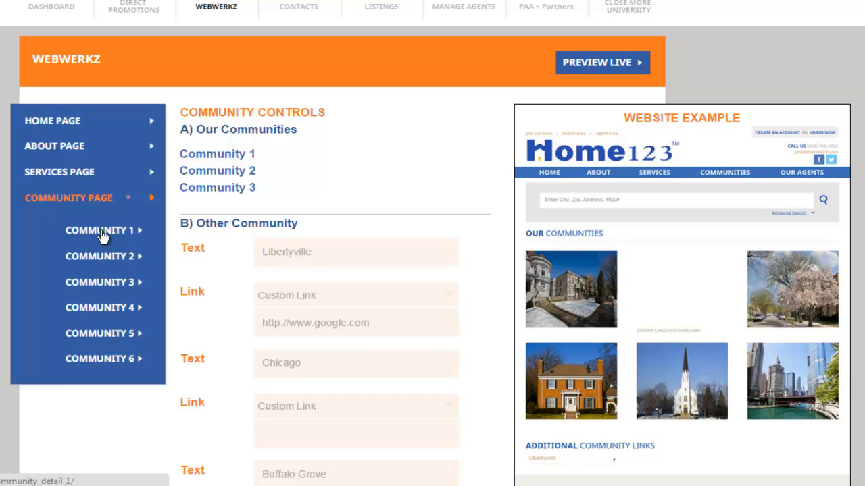
# - Change the About page headline to "We Connect You to the Best Agents" and preview the live site
pyautogui.click(59, 148)
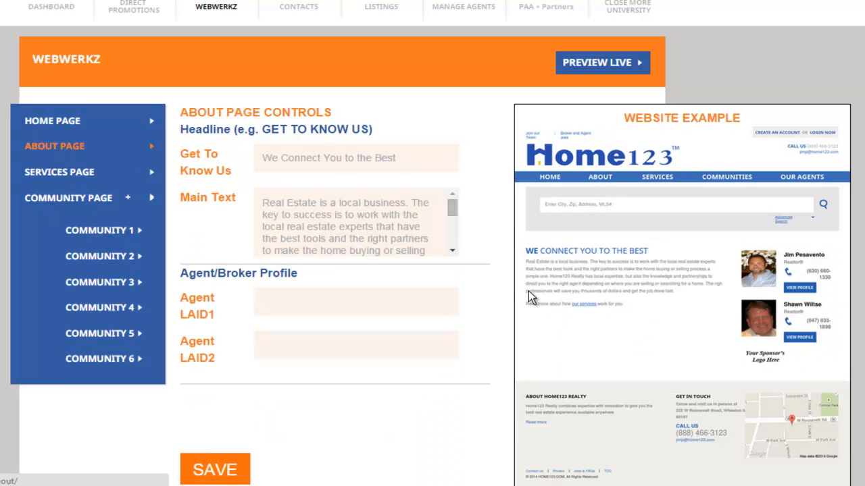
pyautogui.click(409, 156)
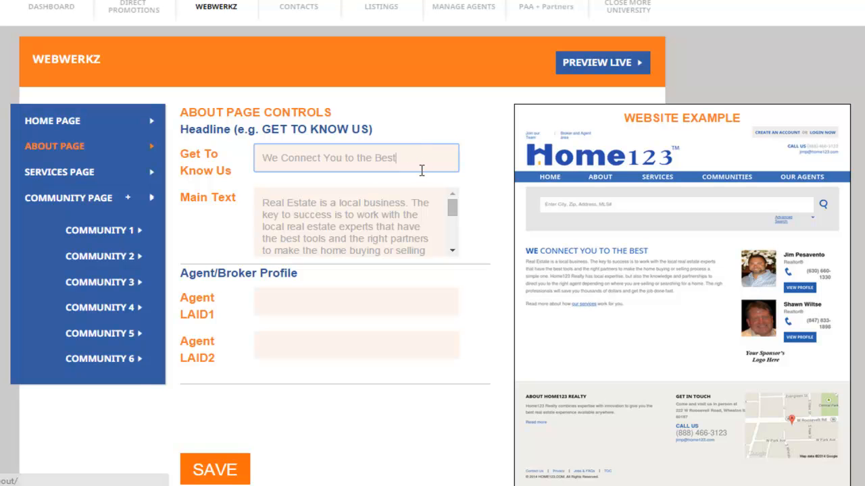
pyautogui.write('Agents')
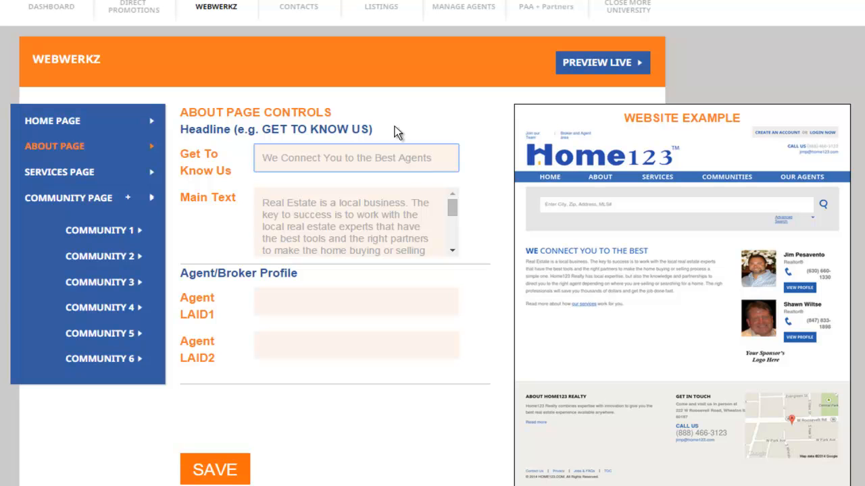
pyautogui.moveTo(444, 157); pyautogui.dragTo(248, 155)
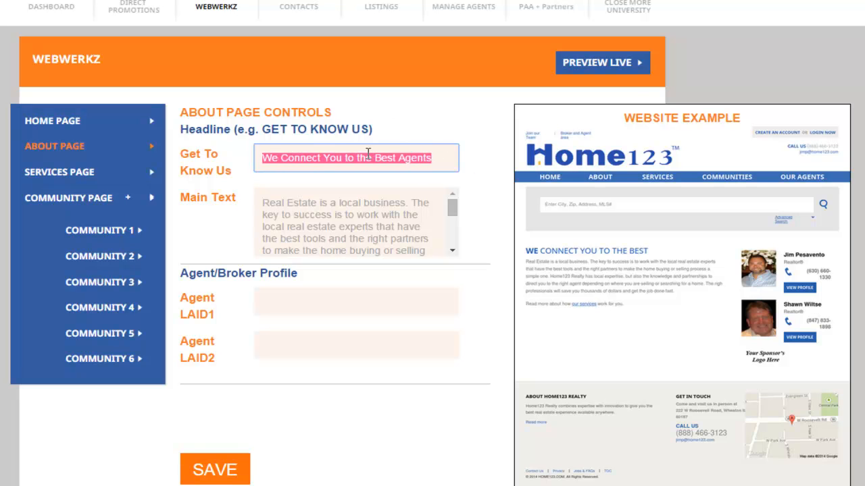
pyautogui.click(617, 60)
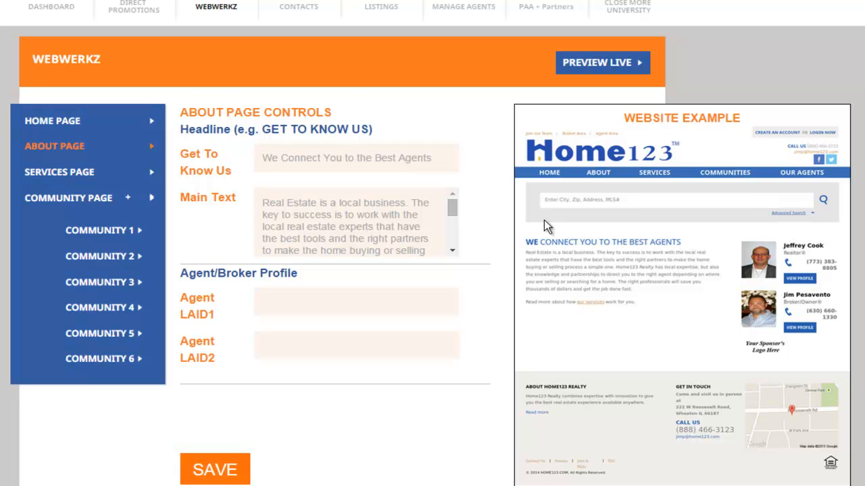
pyautogui.scroll(-1, 483, 208)
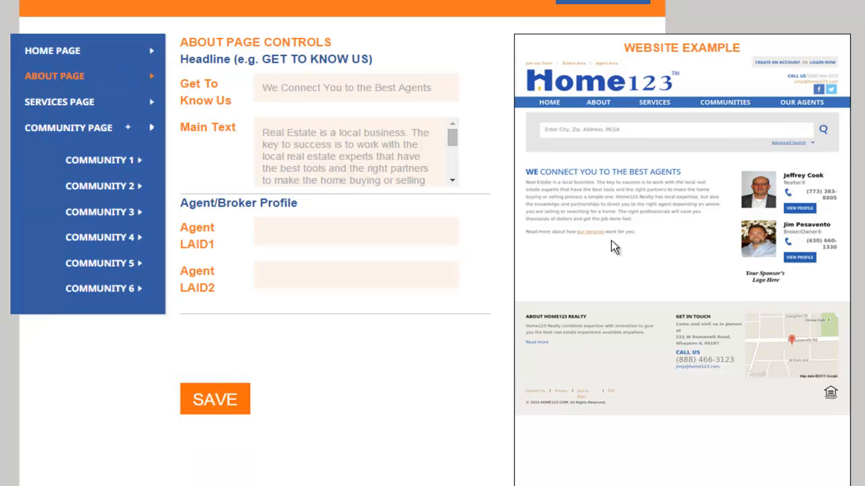
pyautogui.scroll(1, 581, 229)
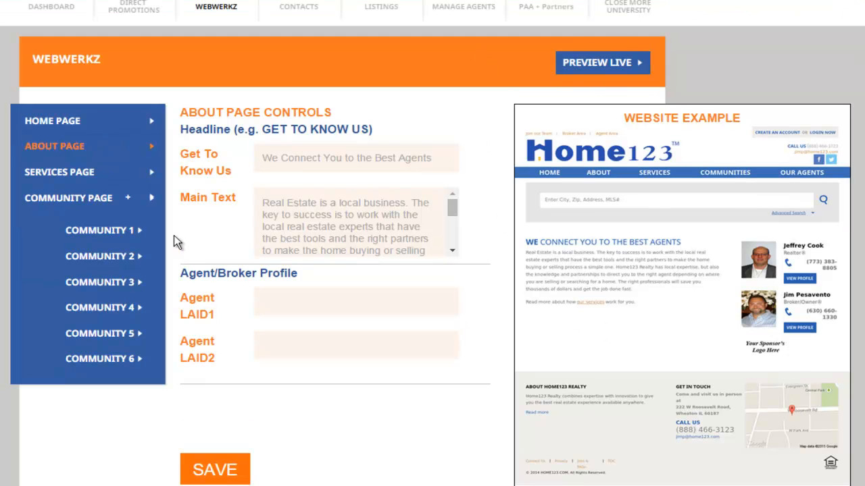
# - Look through the Services, Community 1 and Home page controls alongside their website examples
pyautogui.click(60, 170)
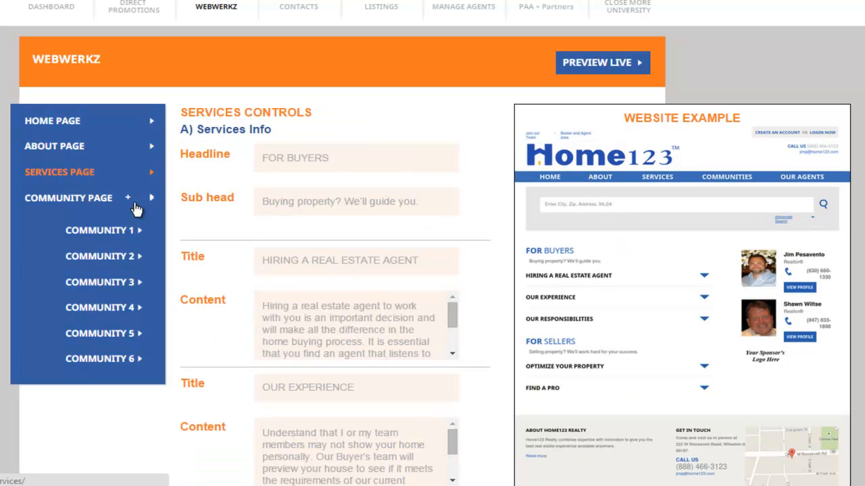
pyautogui.click(100, 231)
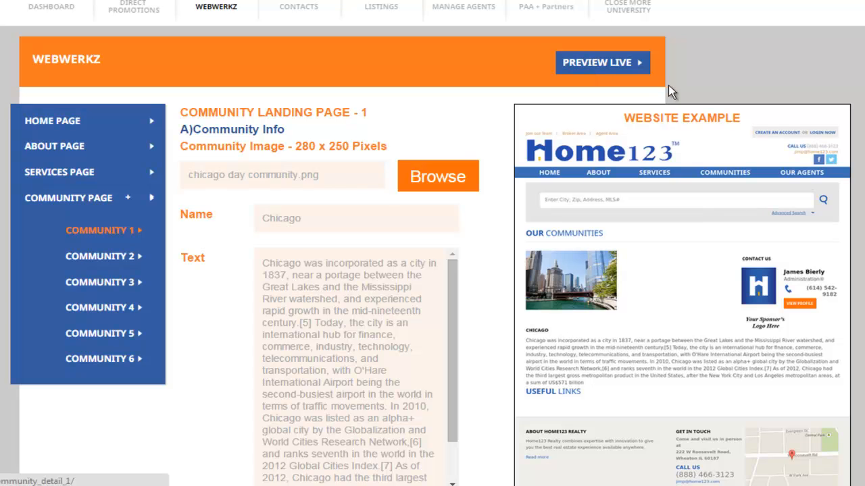
pyautogui.click(70, 120)
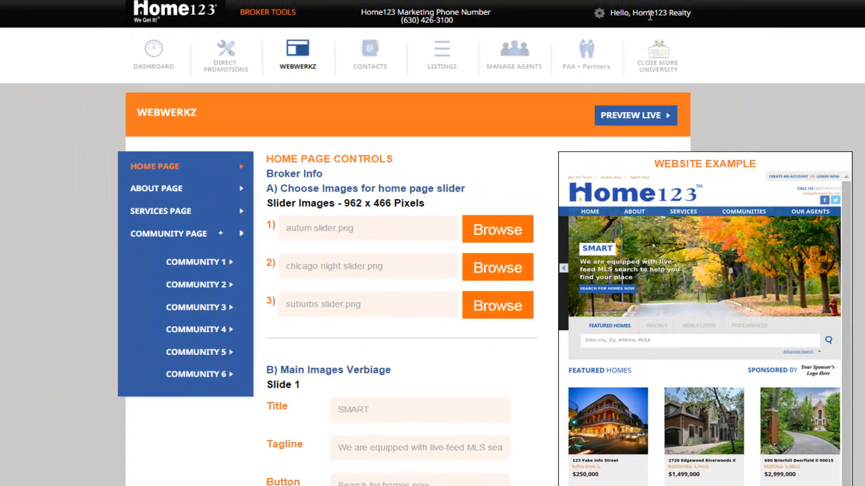
pyautogui.scroll(-4, 714, 86)
pyautogui.scroll(4, 714, 86)
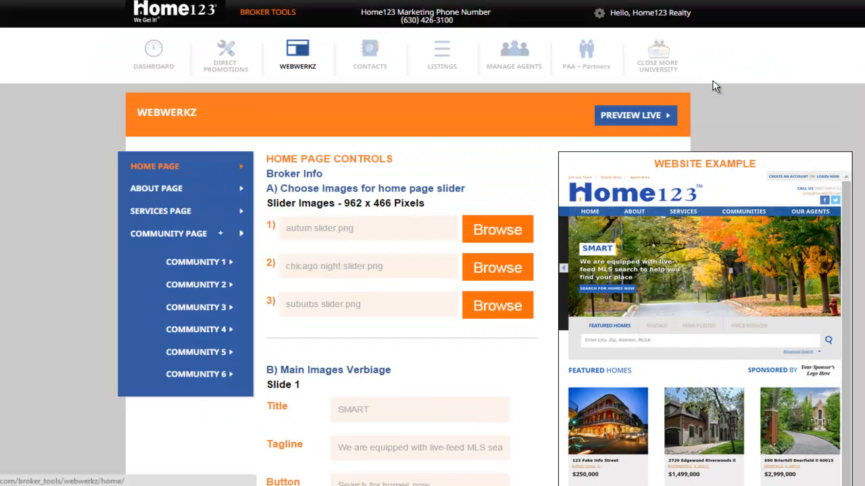
# - Sign out of the Home123 Realty broker account
pyautogui.click(662, 15)
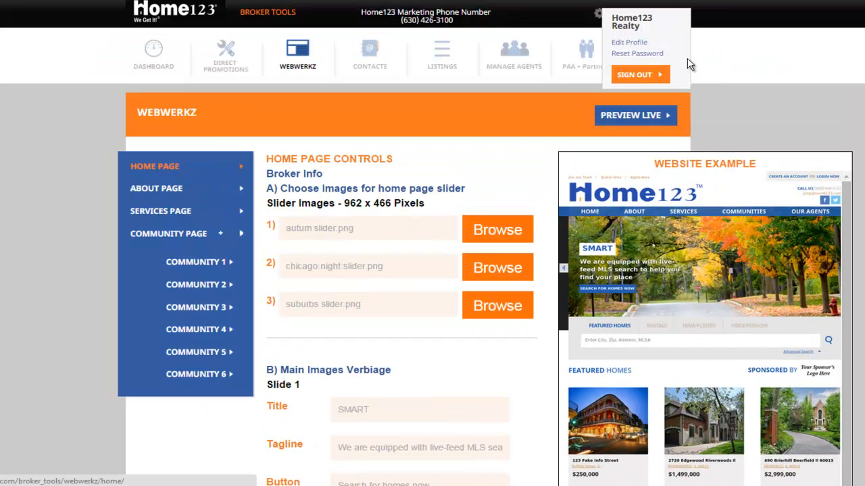
pyautogui.click(636, 73)
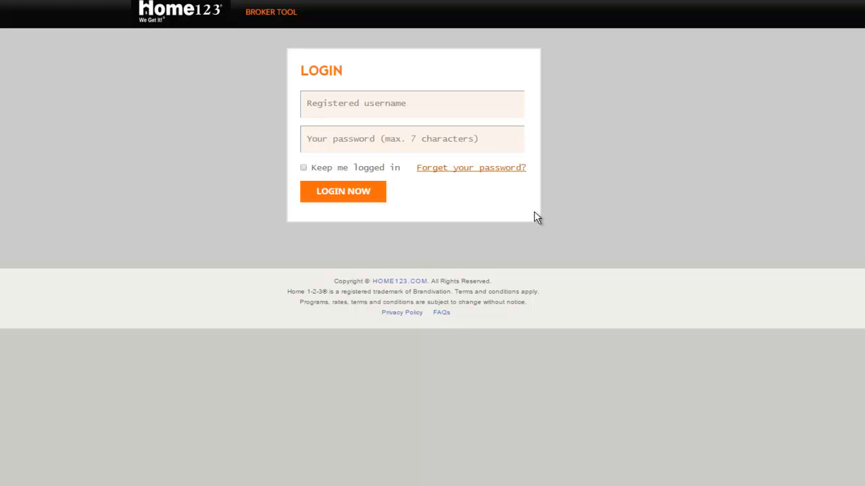